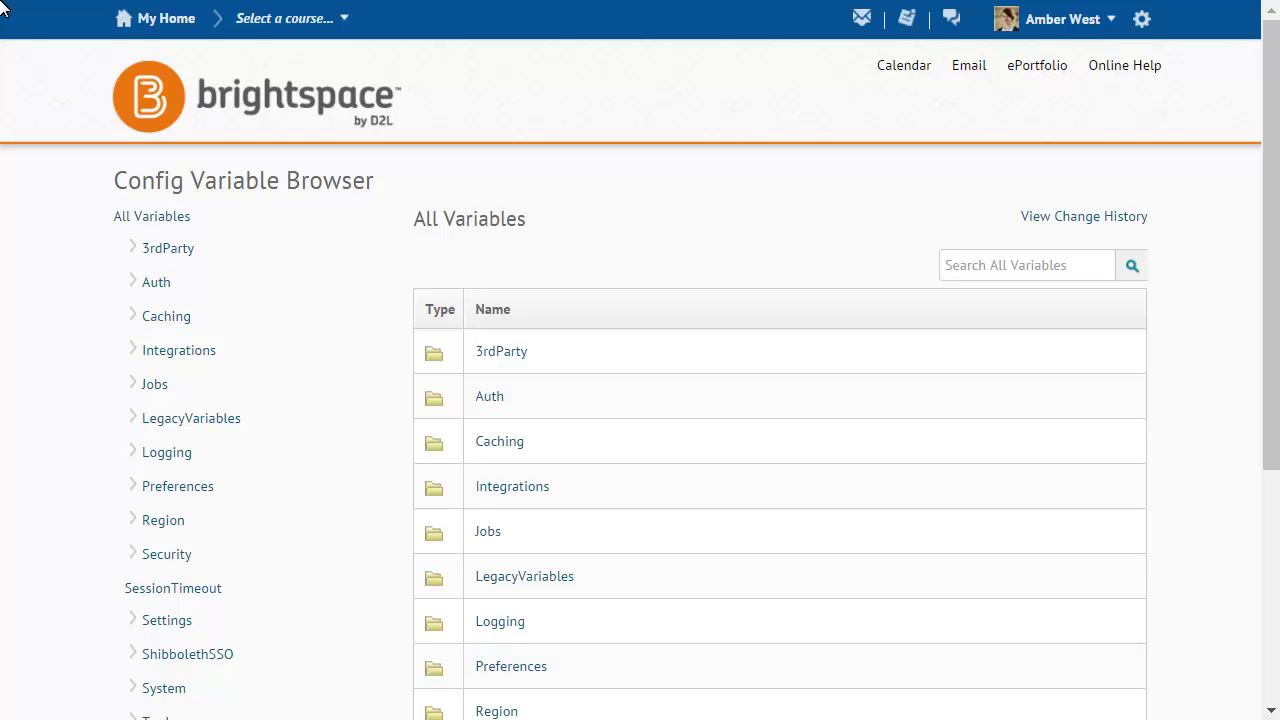
Open the d2l.Tools.Lti.ContentItemMessaging.IsEnabled configuration variable.
left_click(1271, 653)
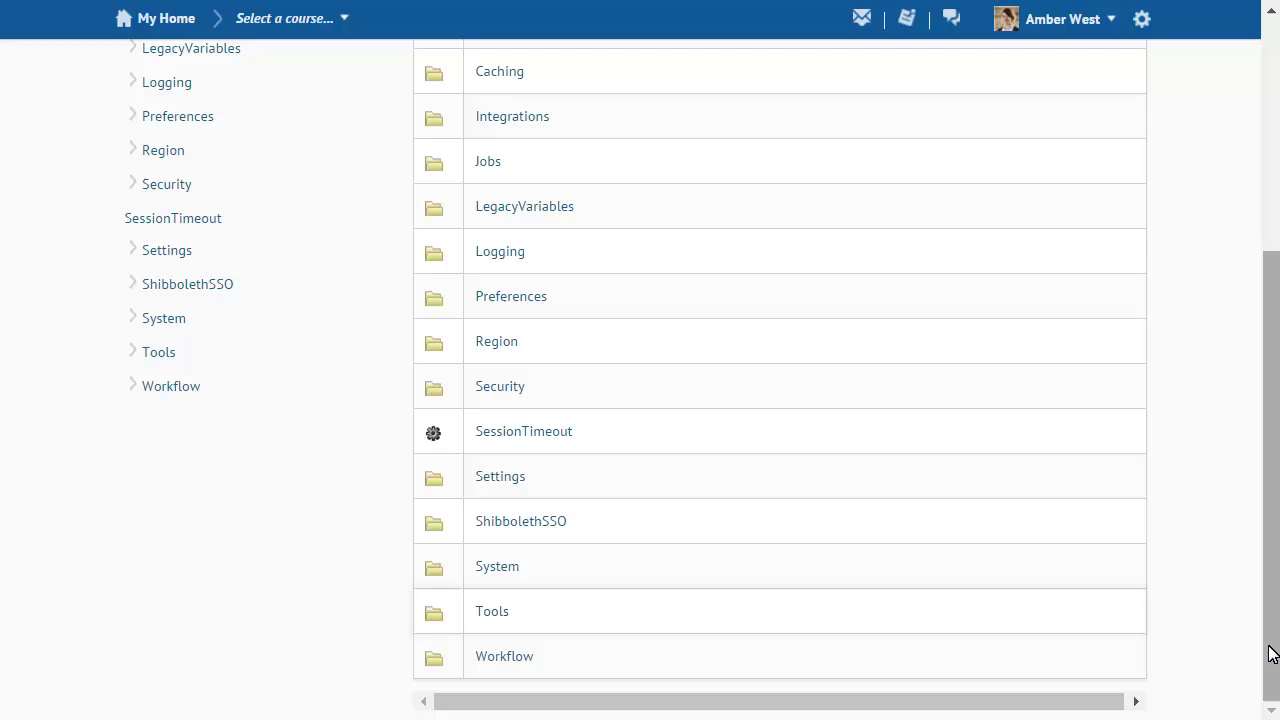
left_click(483, 614)
left_click(1269, 465)
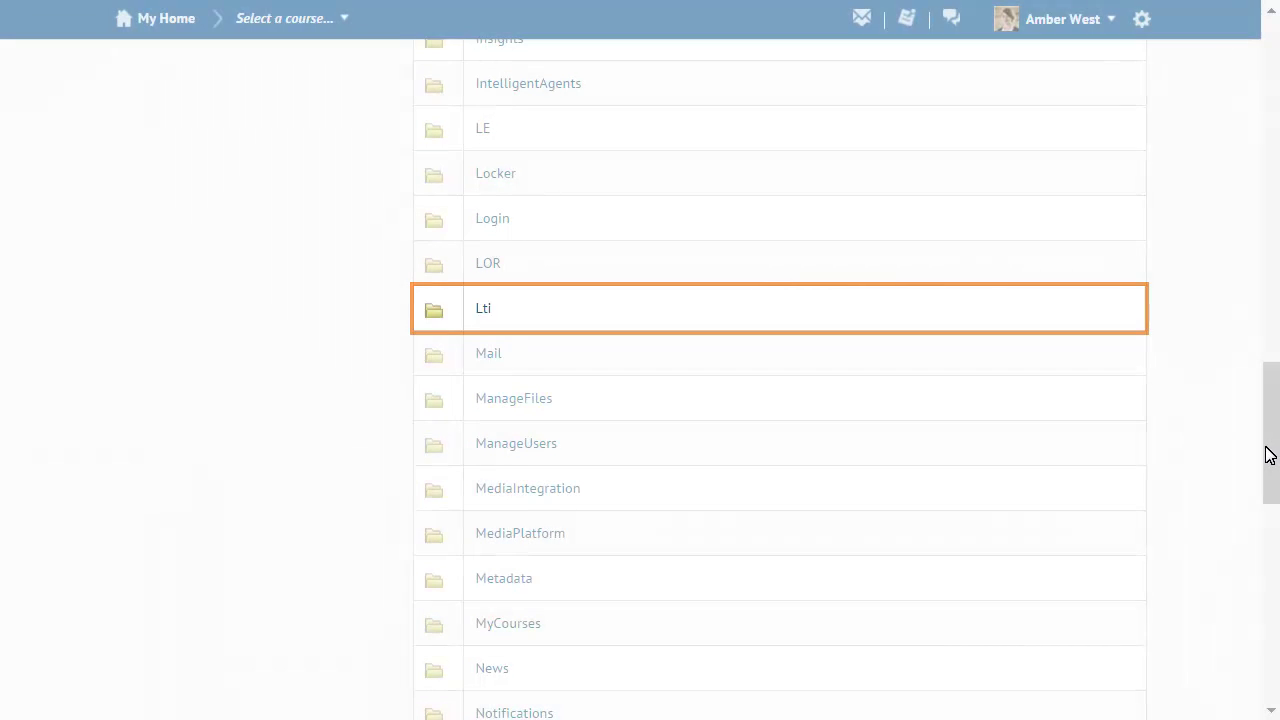
left_click(483, 310)
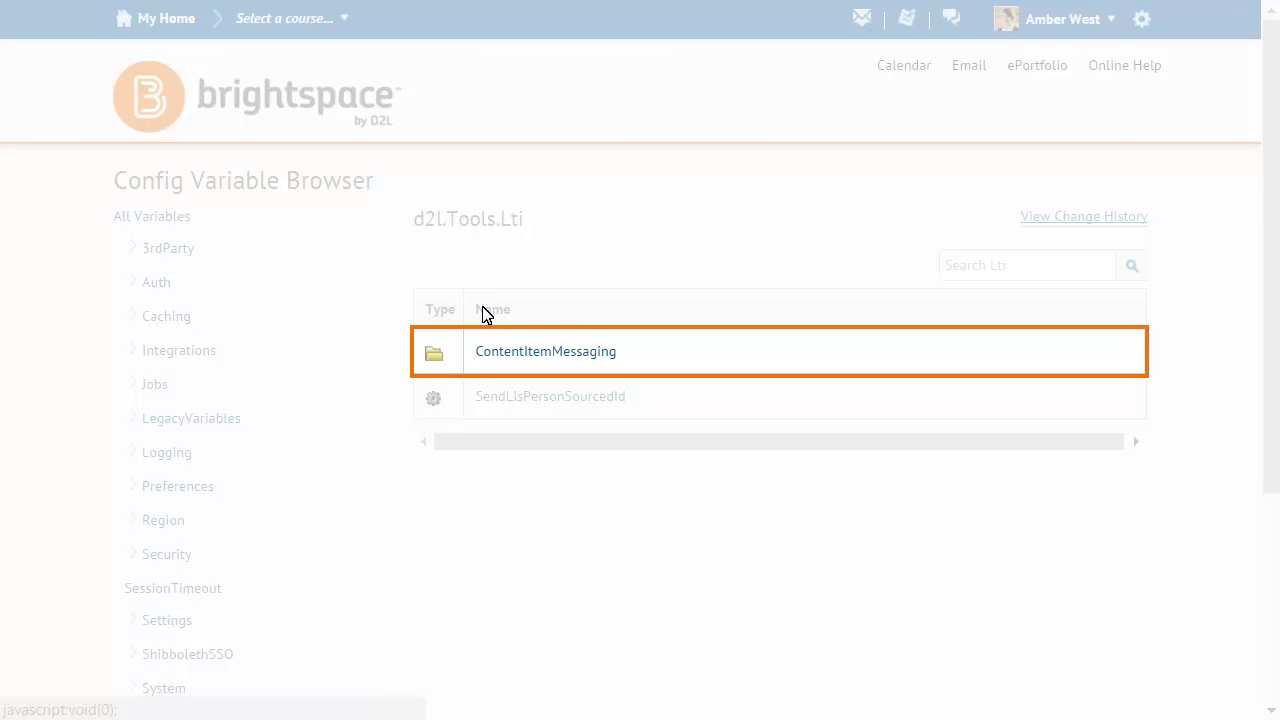
left_click(482, 352)
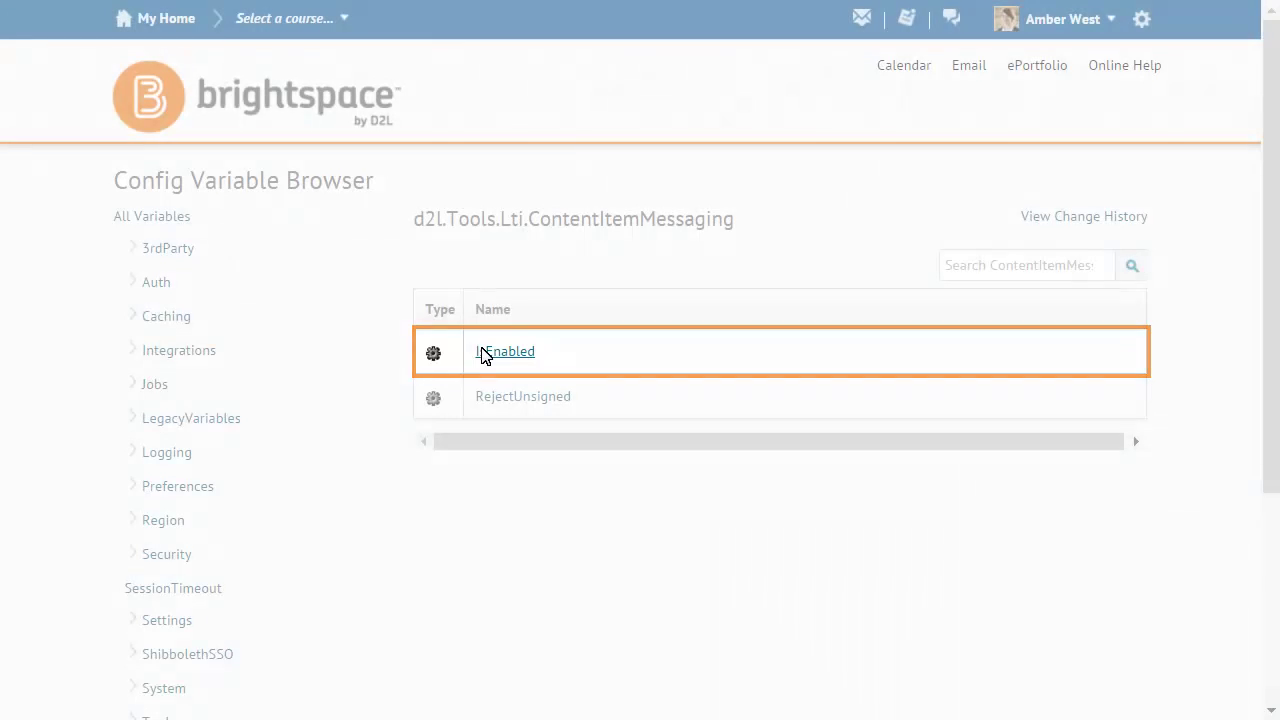
left_click(481, 352)
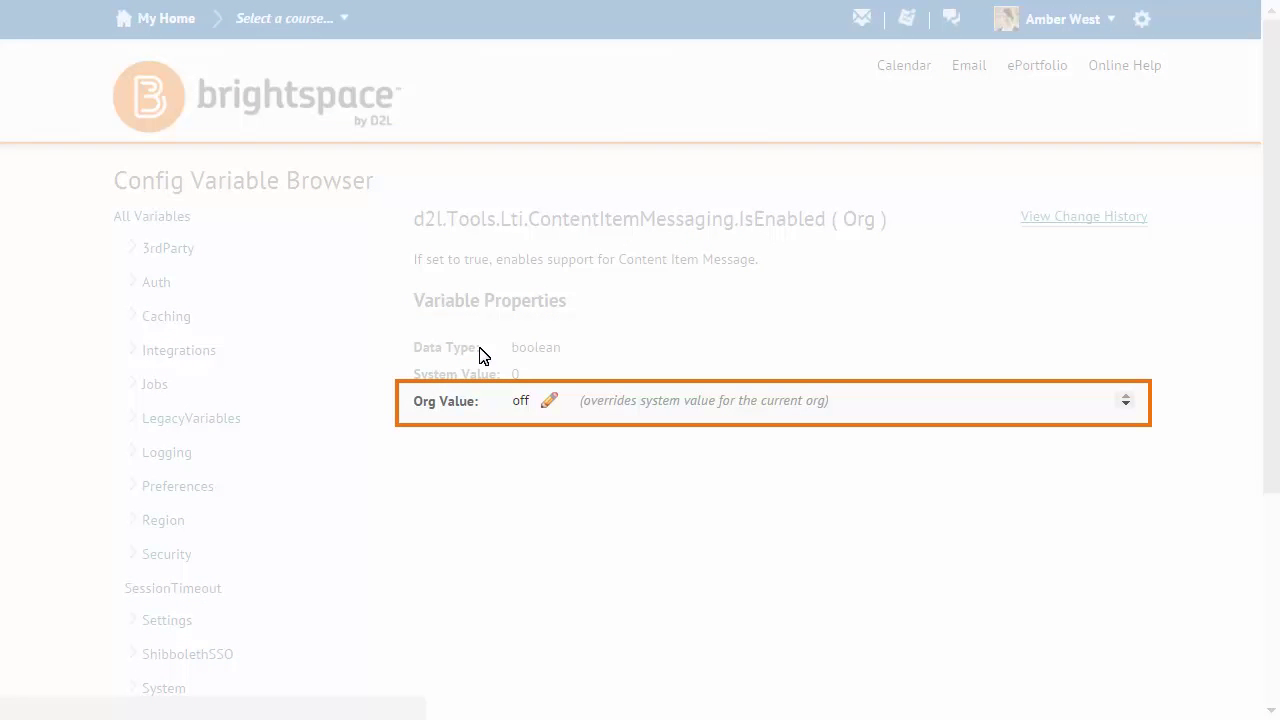
Set the org value of the content item messaging IsEnabled variable to on and save it.
left_click(548, 401)
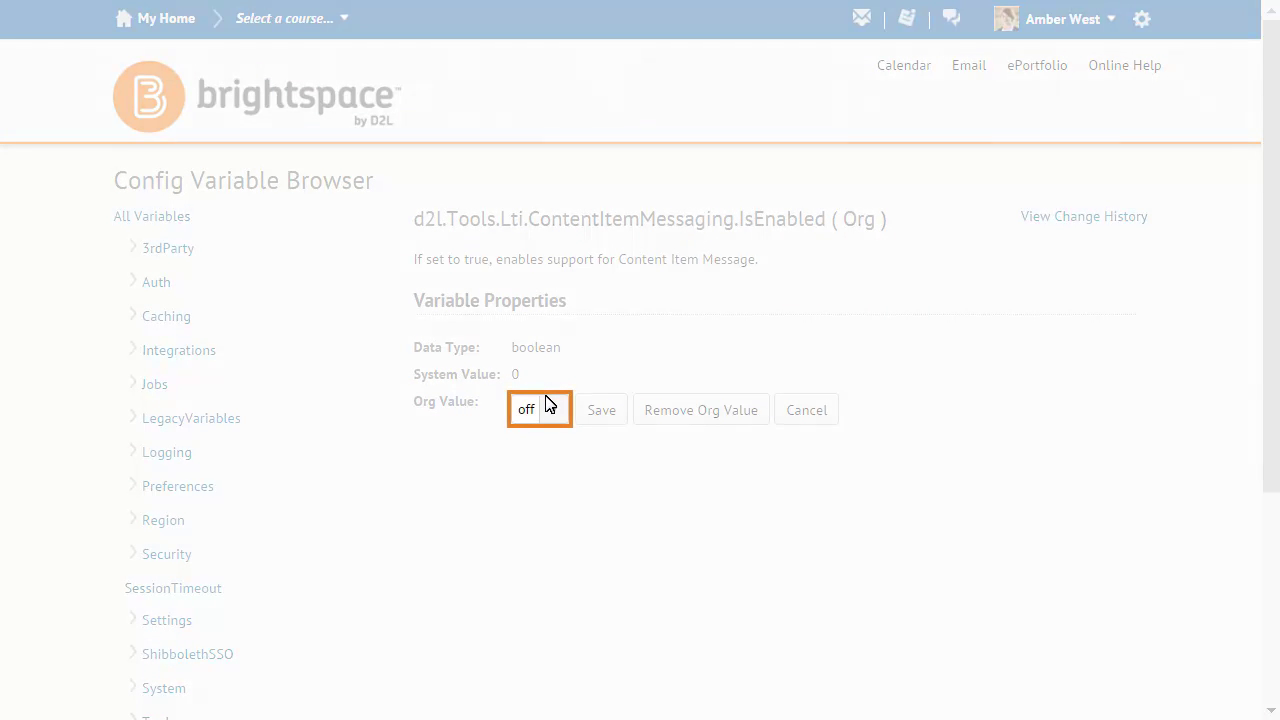
left_click(551, 412)
left_click(556, 438)
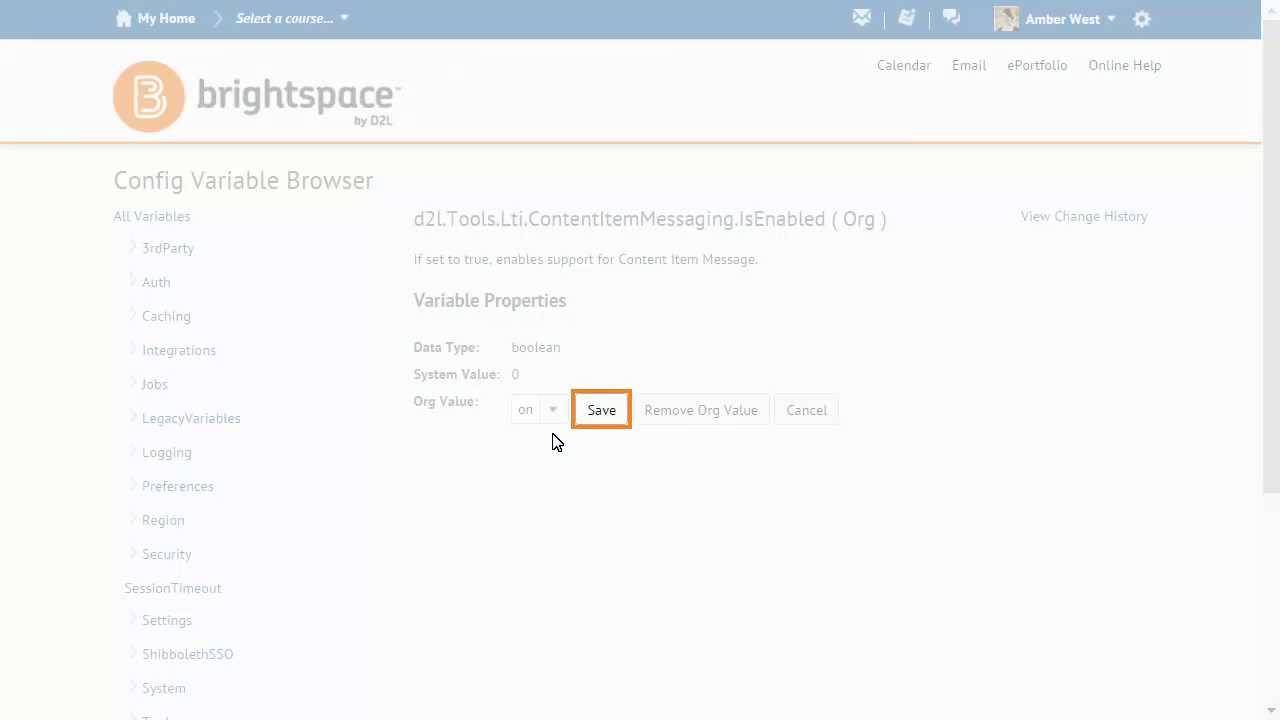
left_click(592, 413)
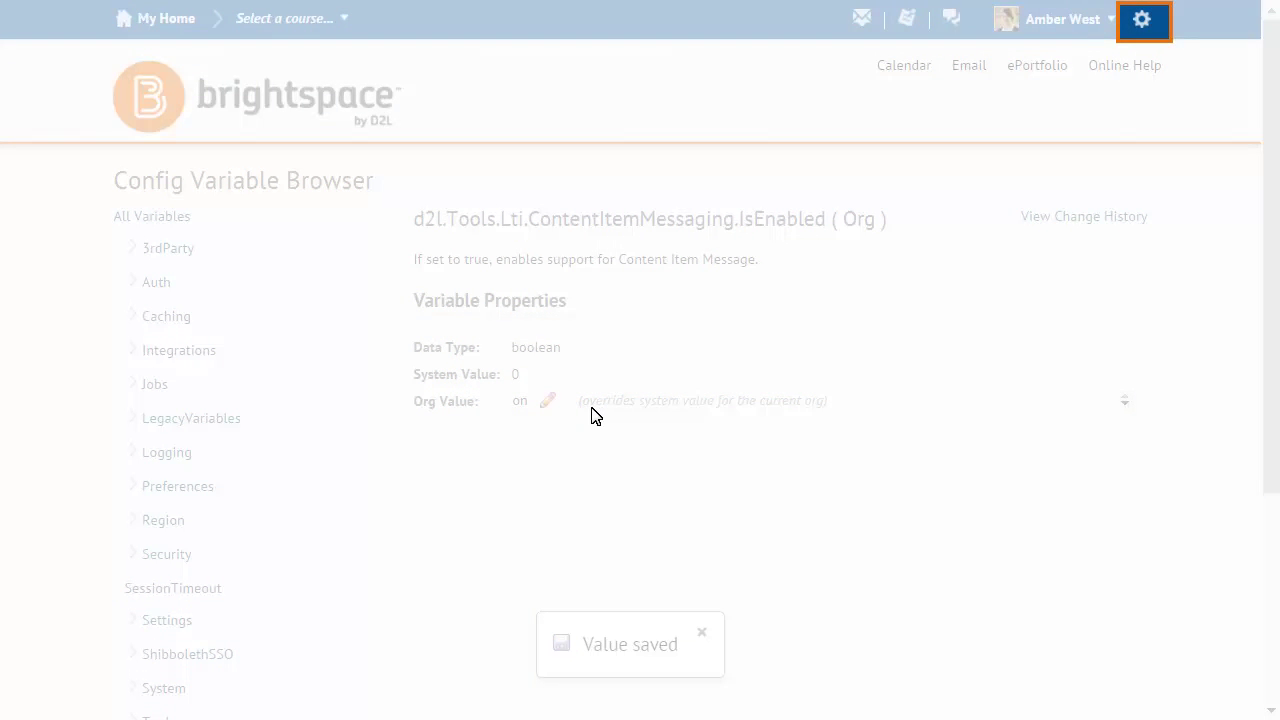
Start a new remote plugin in Remote Plugins with the plugin type Insert Stuff (CIM).
left_click(1142, 20)
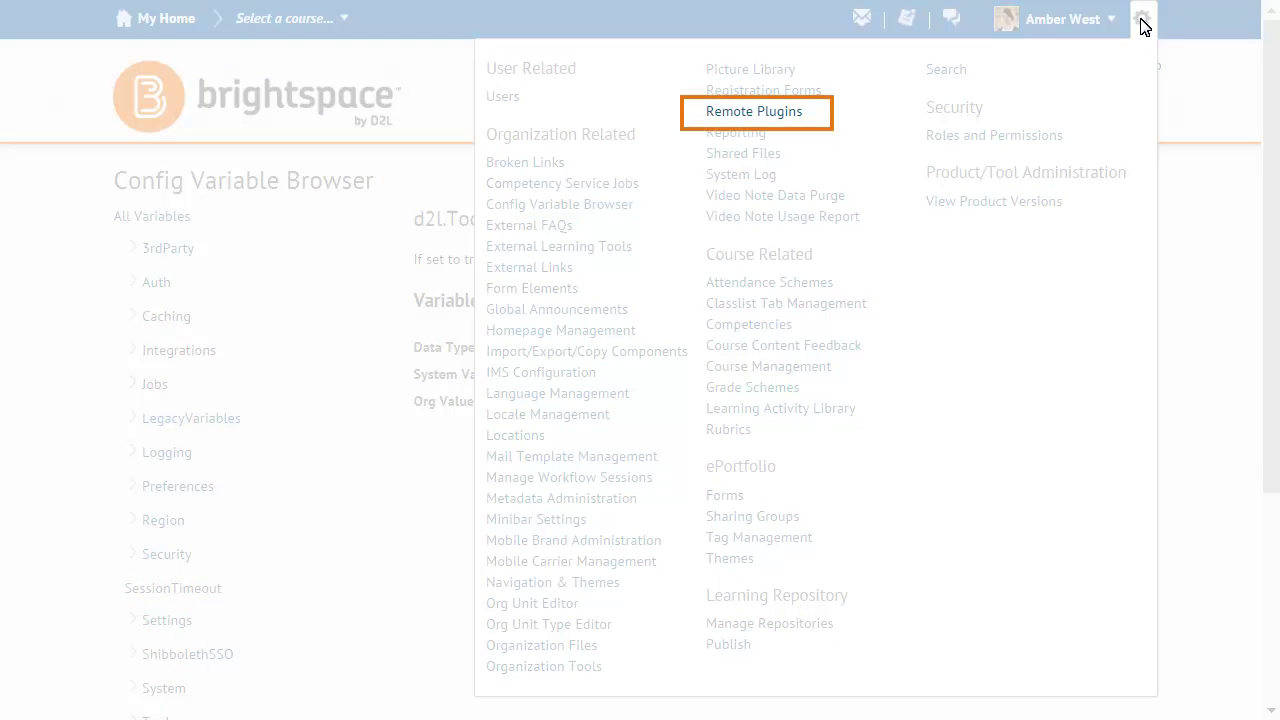
left_click(718, 113)
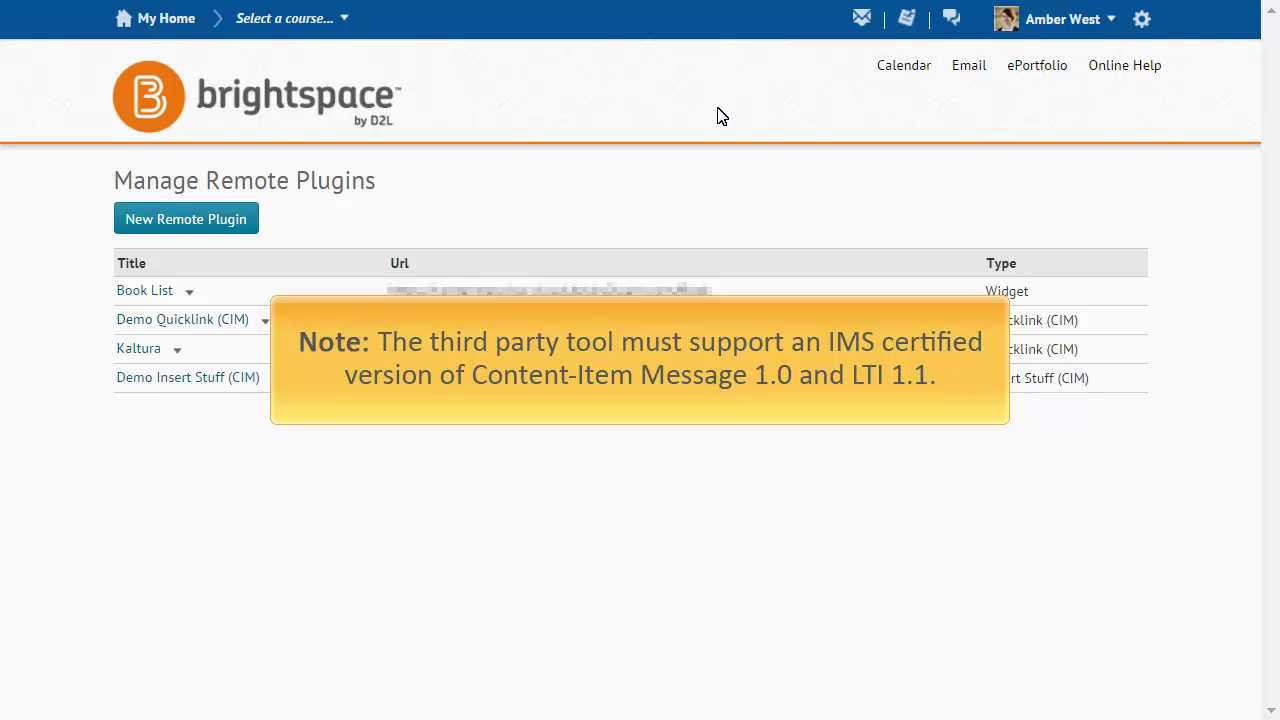
left_click(139, 219)
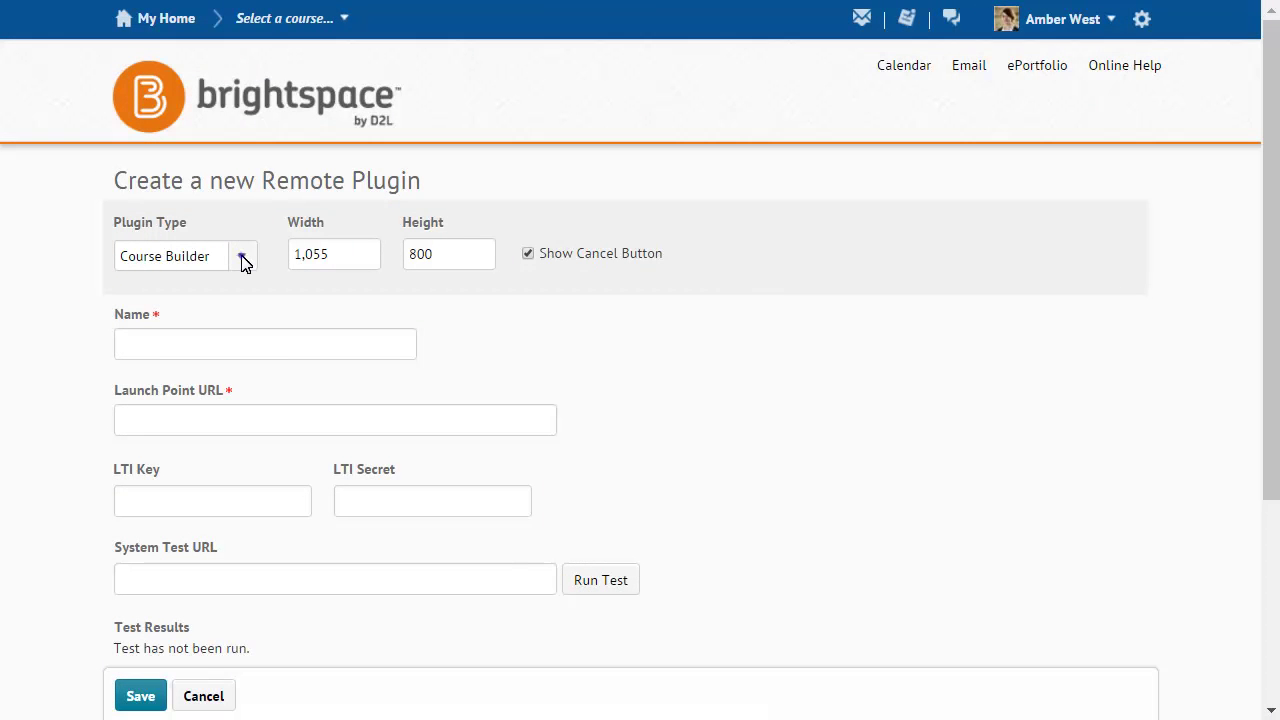
left_click(243, 259)
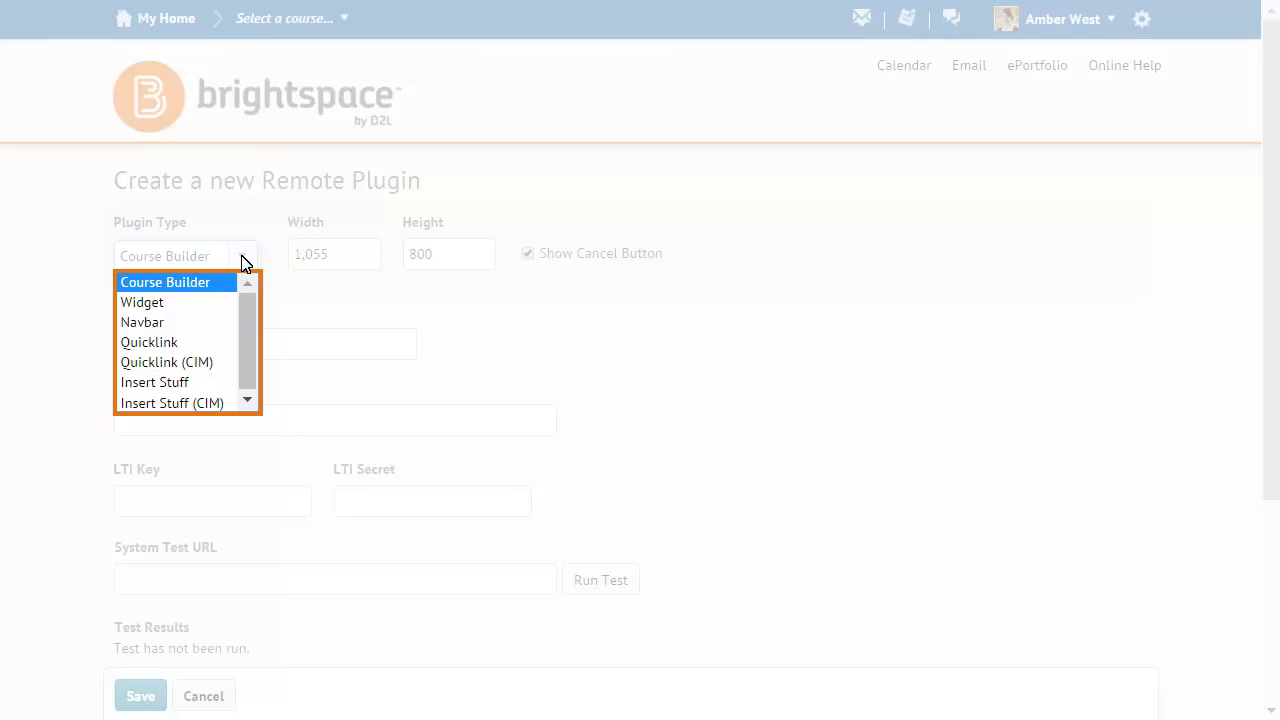
left_click(134, 404)
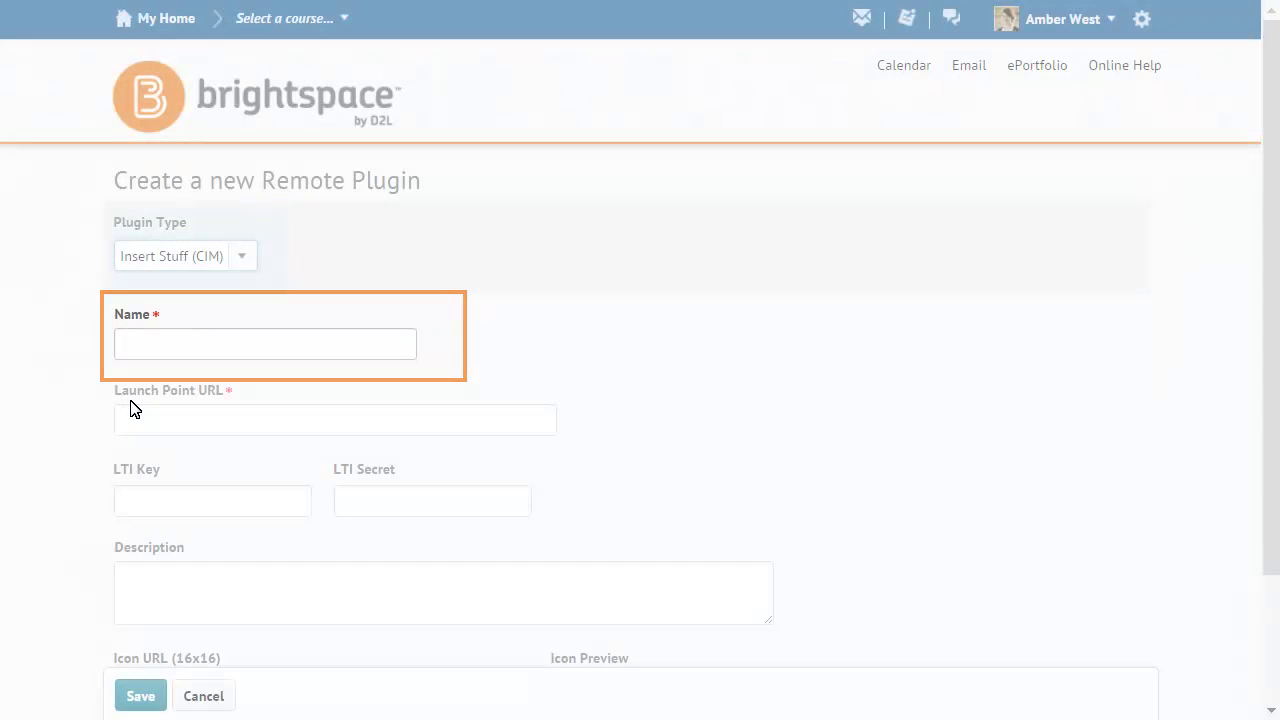
Name the remote plugin Kaltura and paste in its launch point URL.
left_click(124, 345)
type("Kaltura")
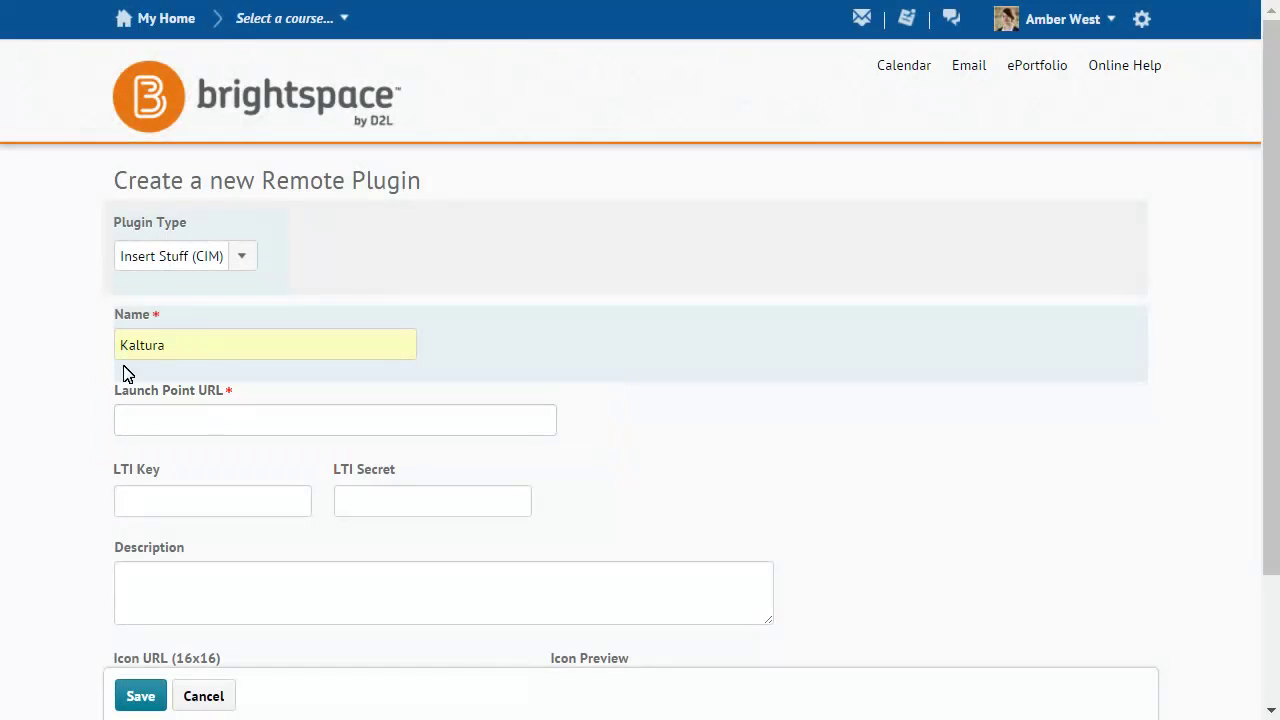
left_click(124, 421)
key("ctrl+v")
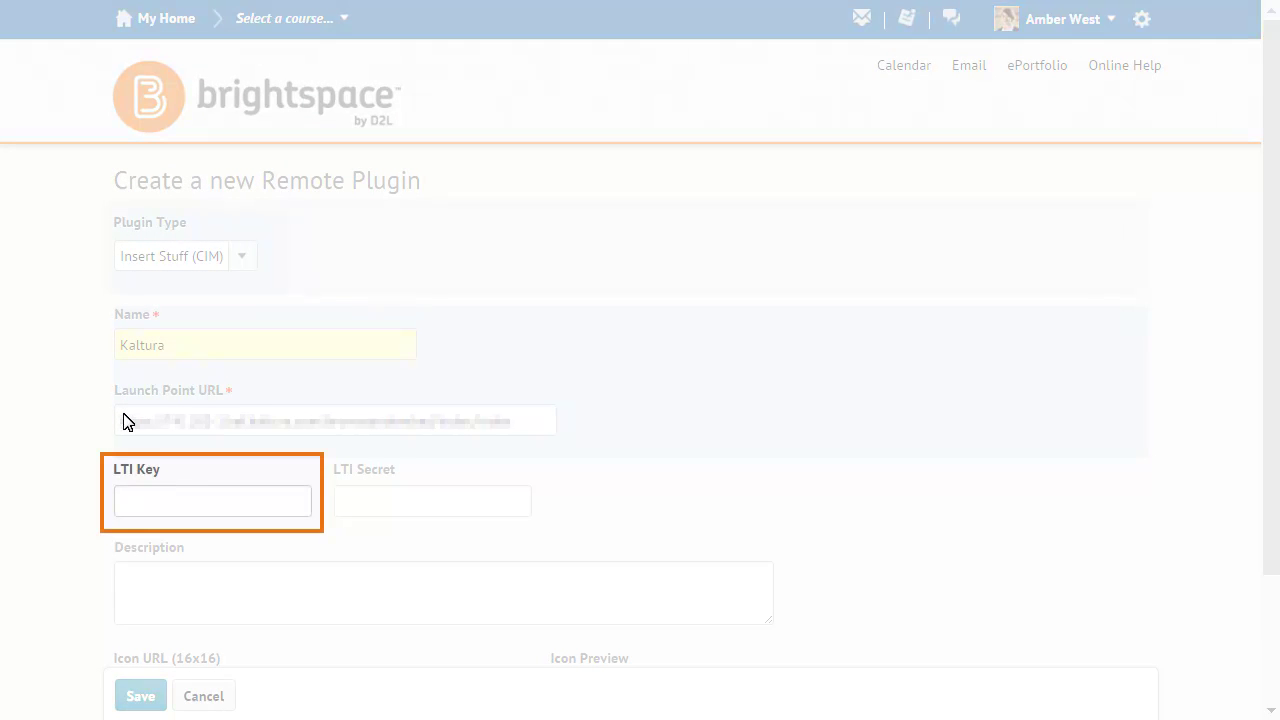
Paste the LTI key and the LTI secret into the remote plugin's credentials.
left_click(124, 500)
key("ctrl+v")
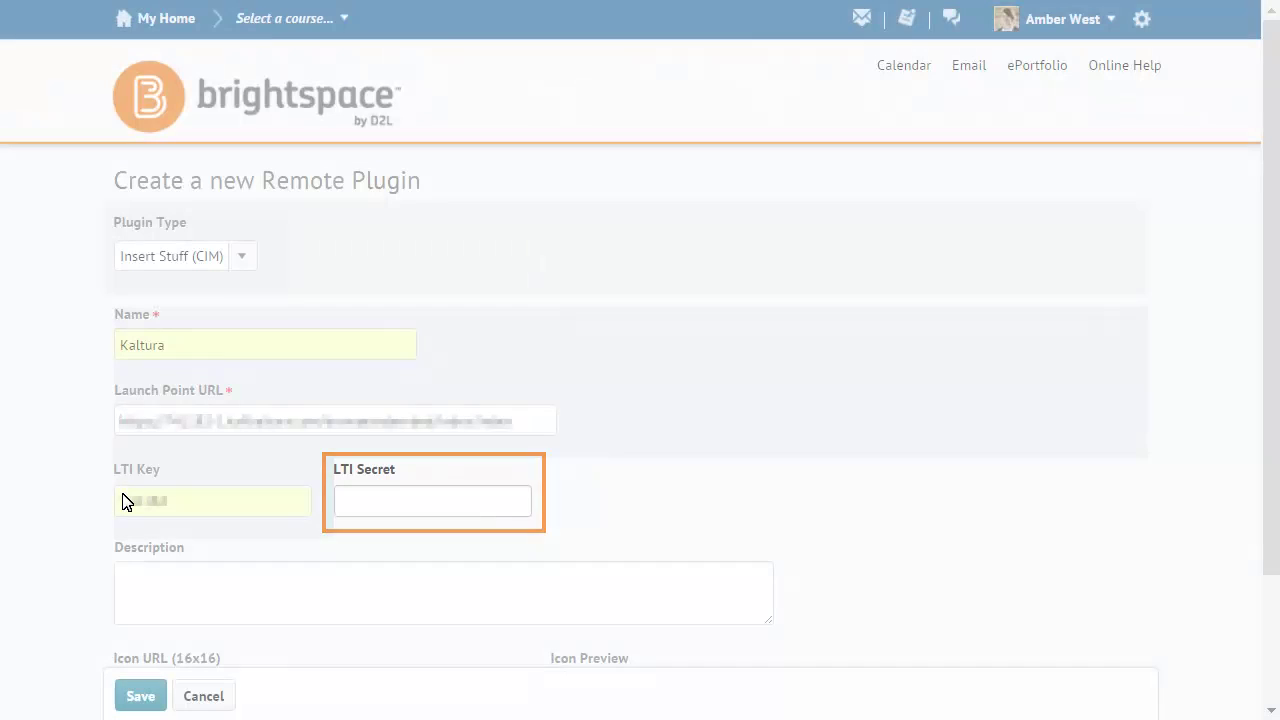
left_click(350, 505)
key("ctrl+v")
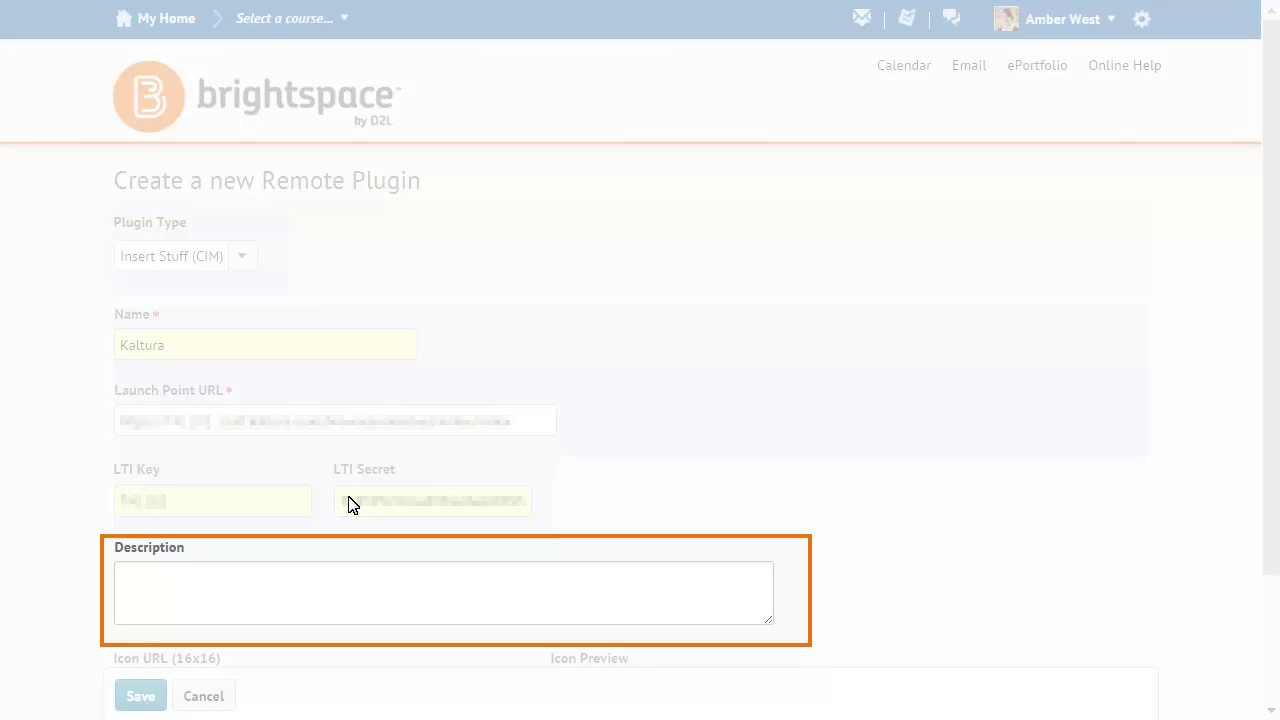
Give the remote plugin the description "This is an example." and save the plugin.
left_click(127, 578)
type("This is an example.")
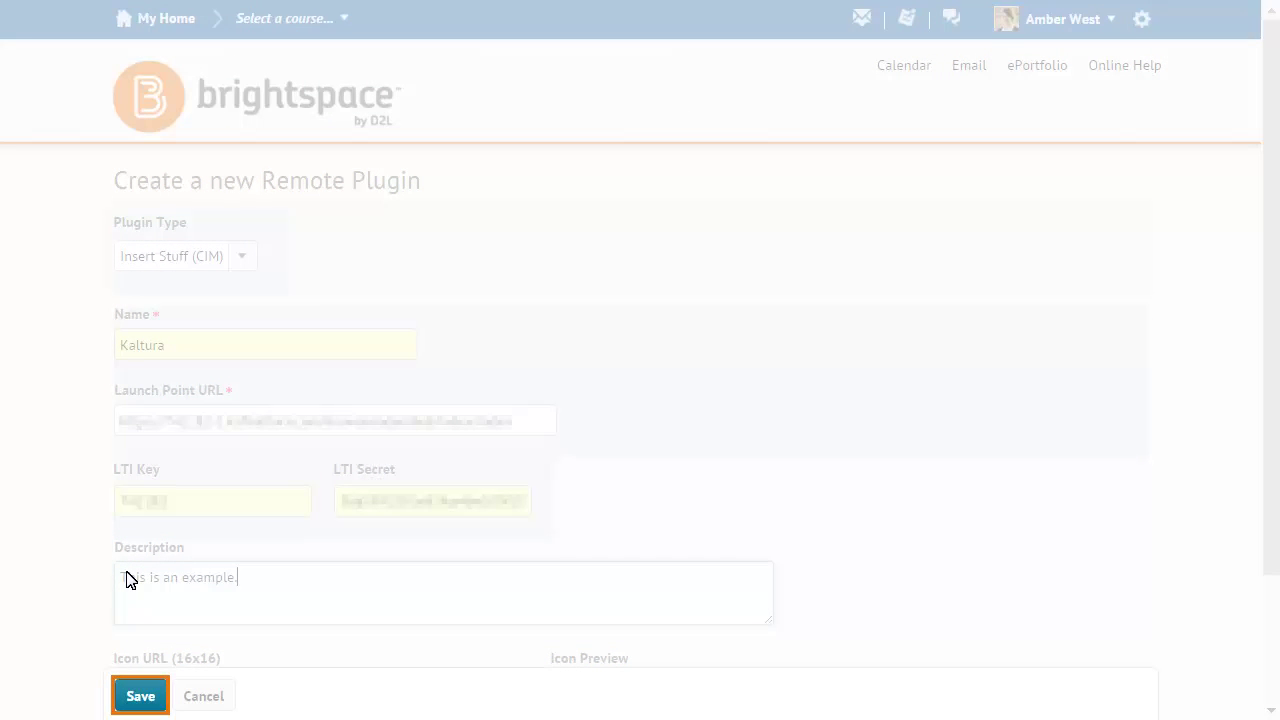
left_click(138, 696)
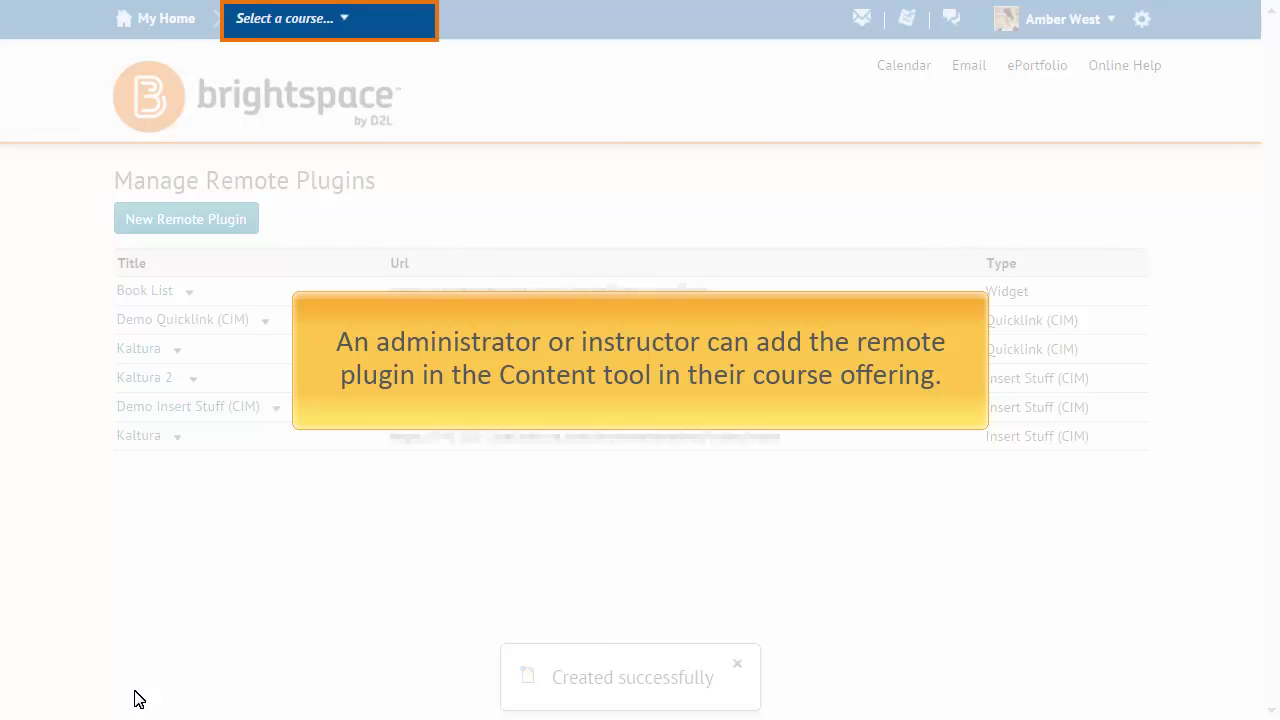
Open the content of the Astronomy 101 - Astronomy 101a course.
left_click(312, 22)
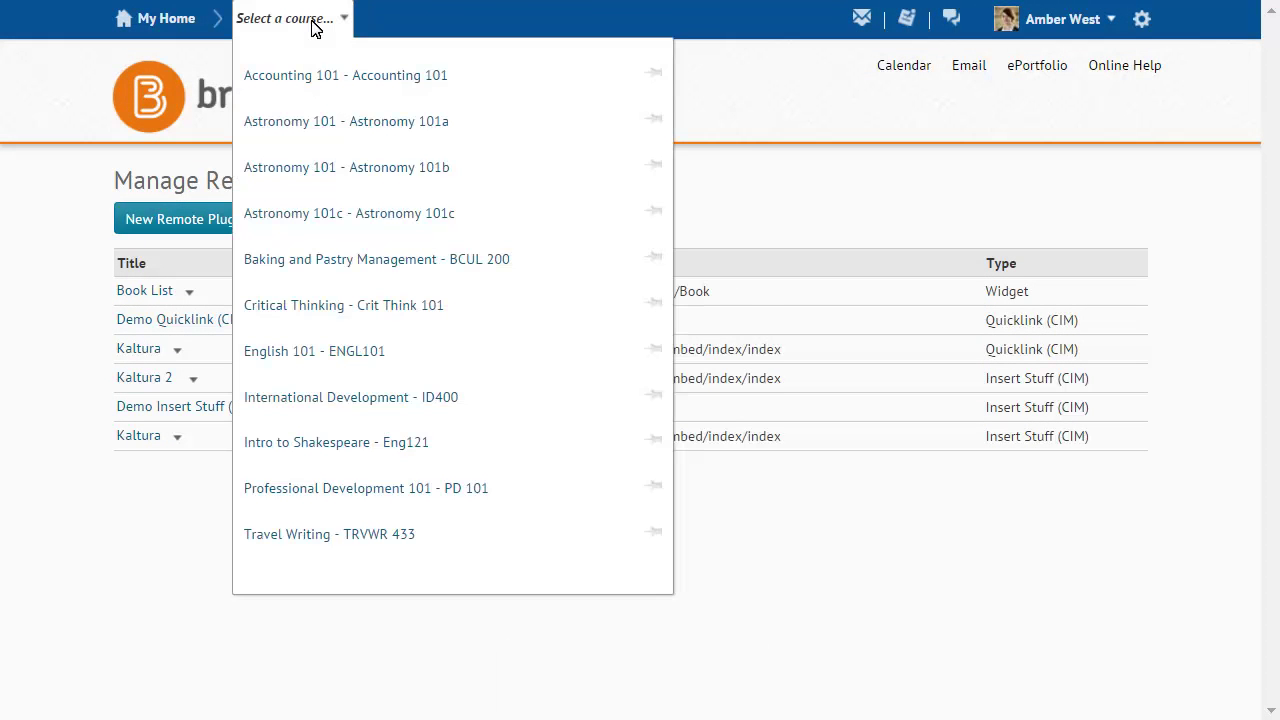
left_click(253, 121)
left_click(421, 110)
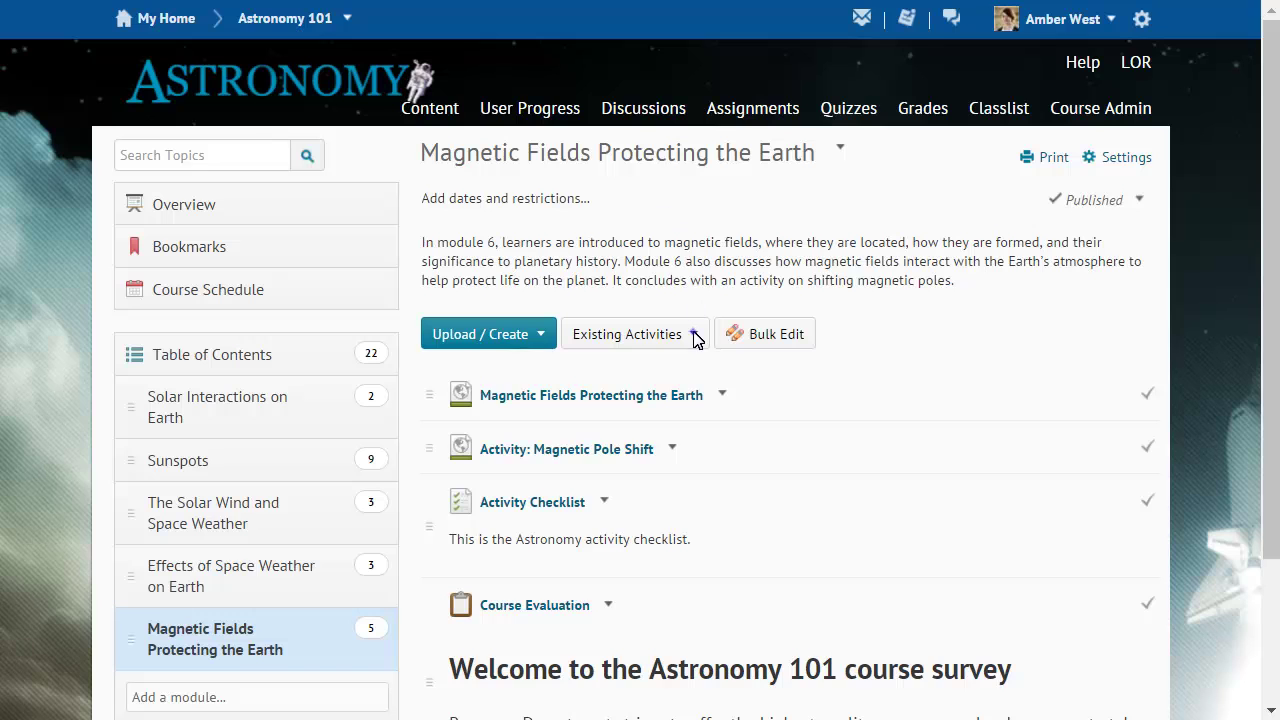
View the Kaltura plugin among the existing activities for the Magnetic Fields Protecting the Earth module, then close it without adding anything.
left_click(695, 336)
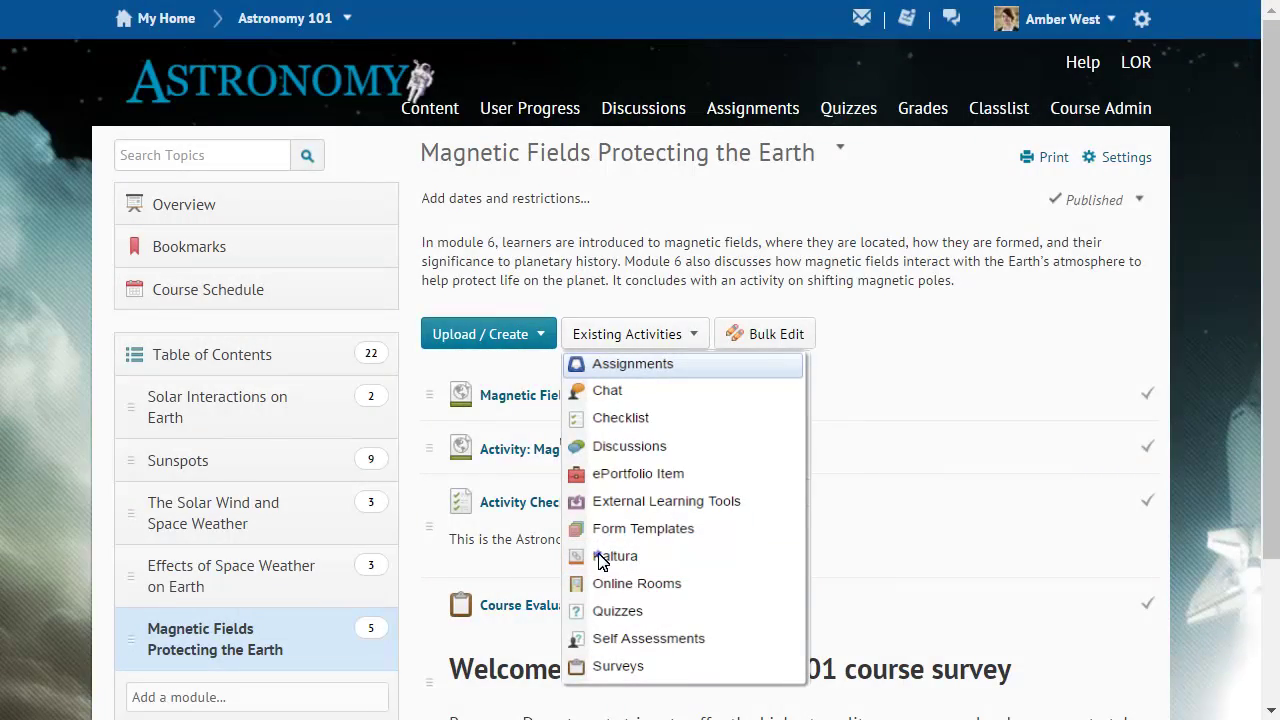
left_click(600, 556)
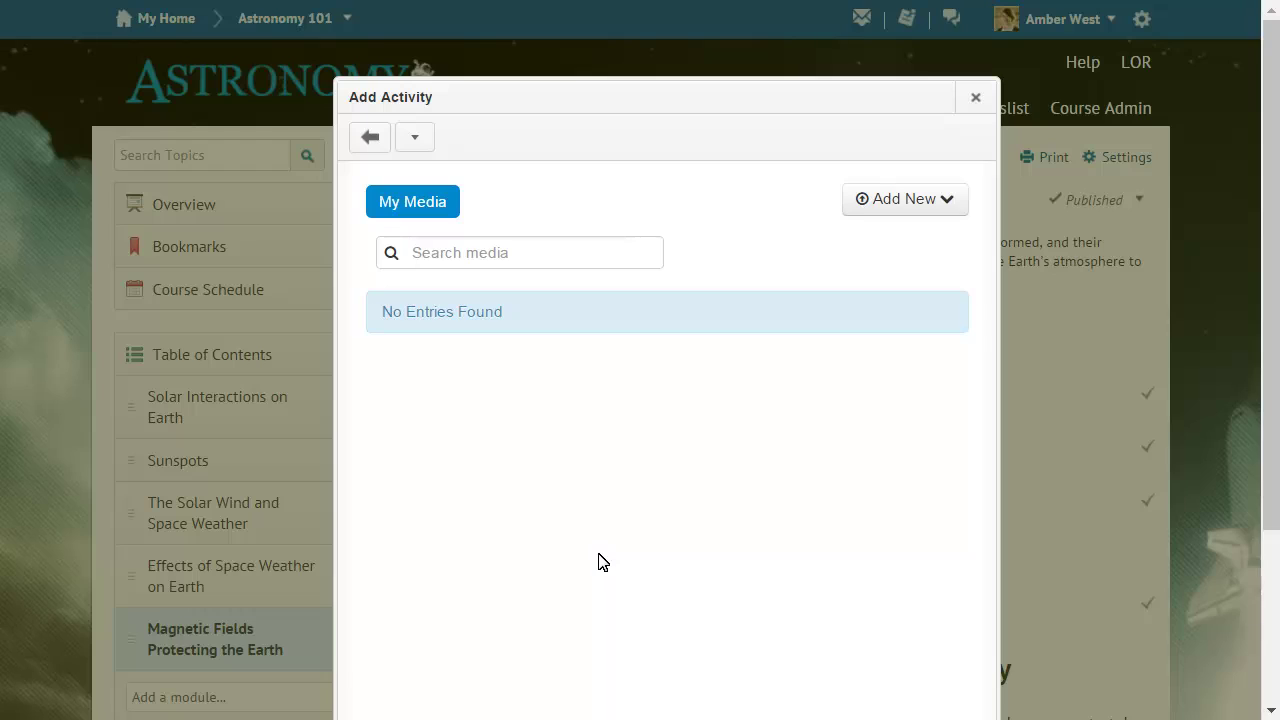
left_click(975, 97)
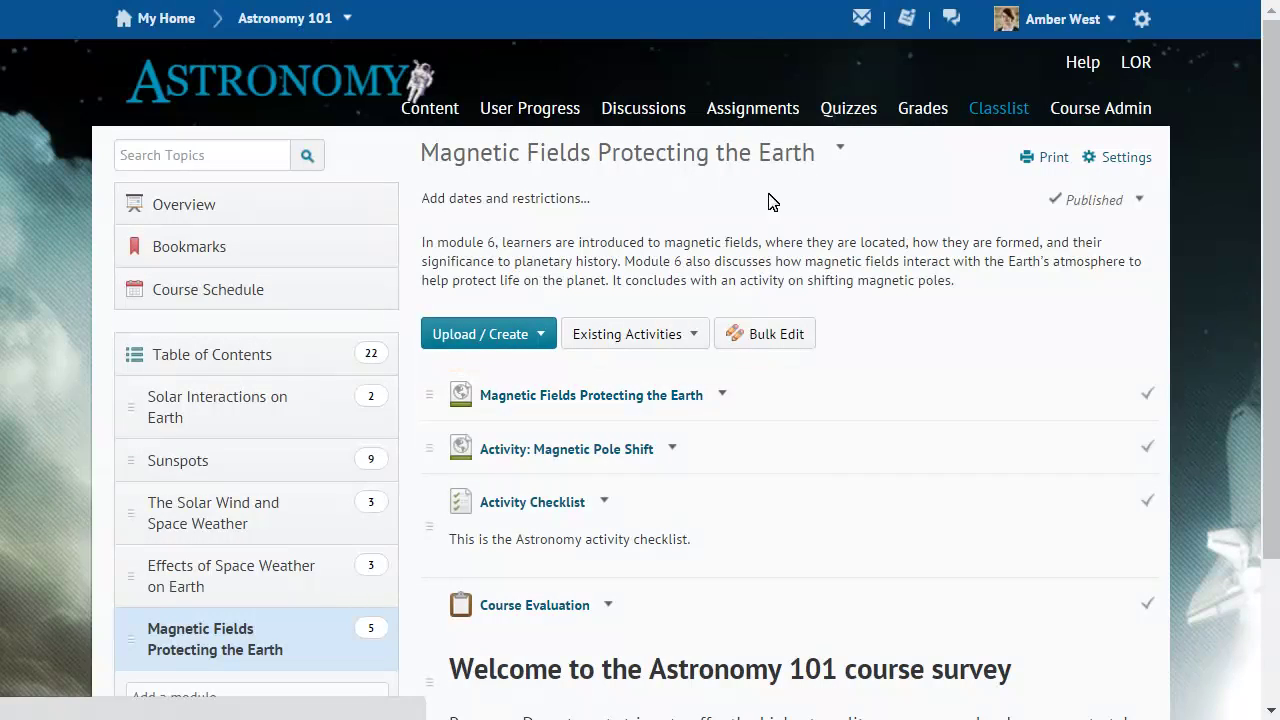
Edit the HTML of the Magnetic Fields Protecting the Earth topic and open Kaltura as the third-party quicklink source.
left_click(722, 395)
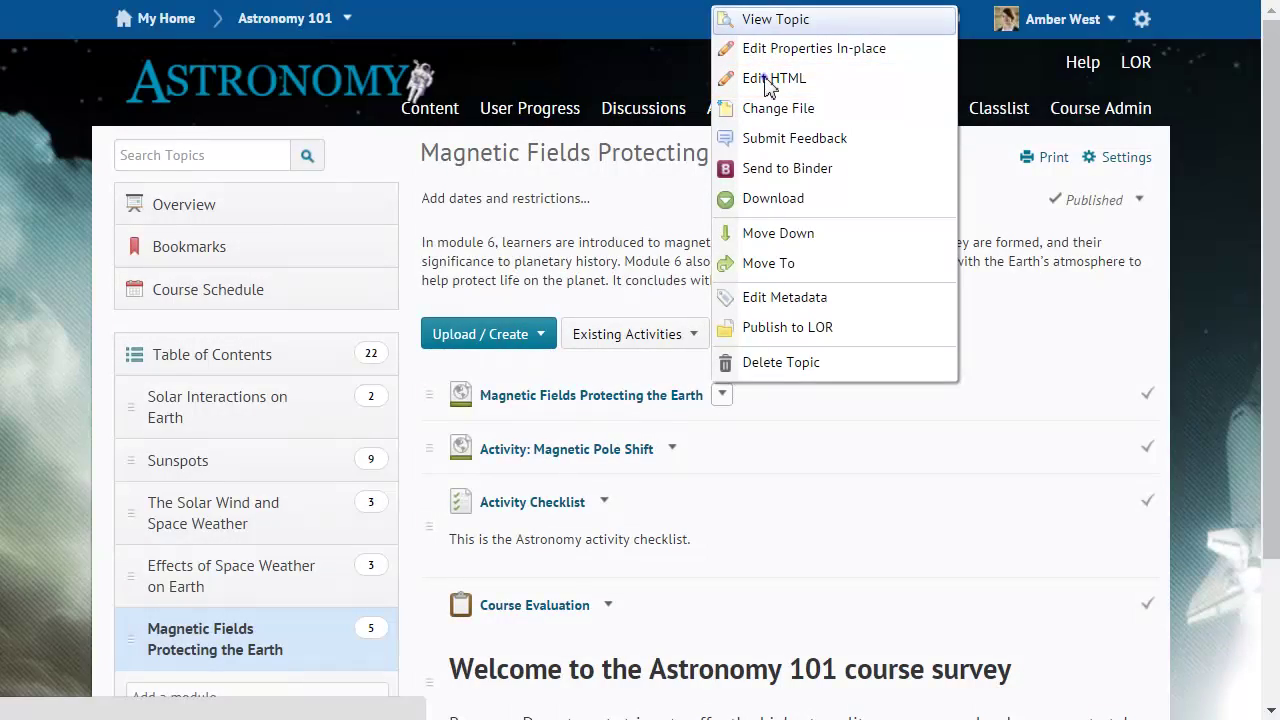
left_click(765, 78)
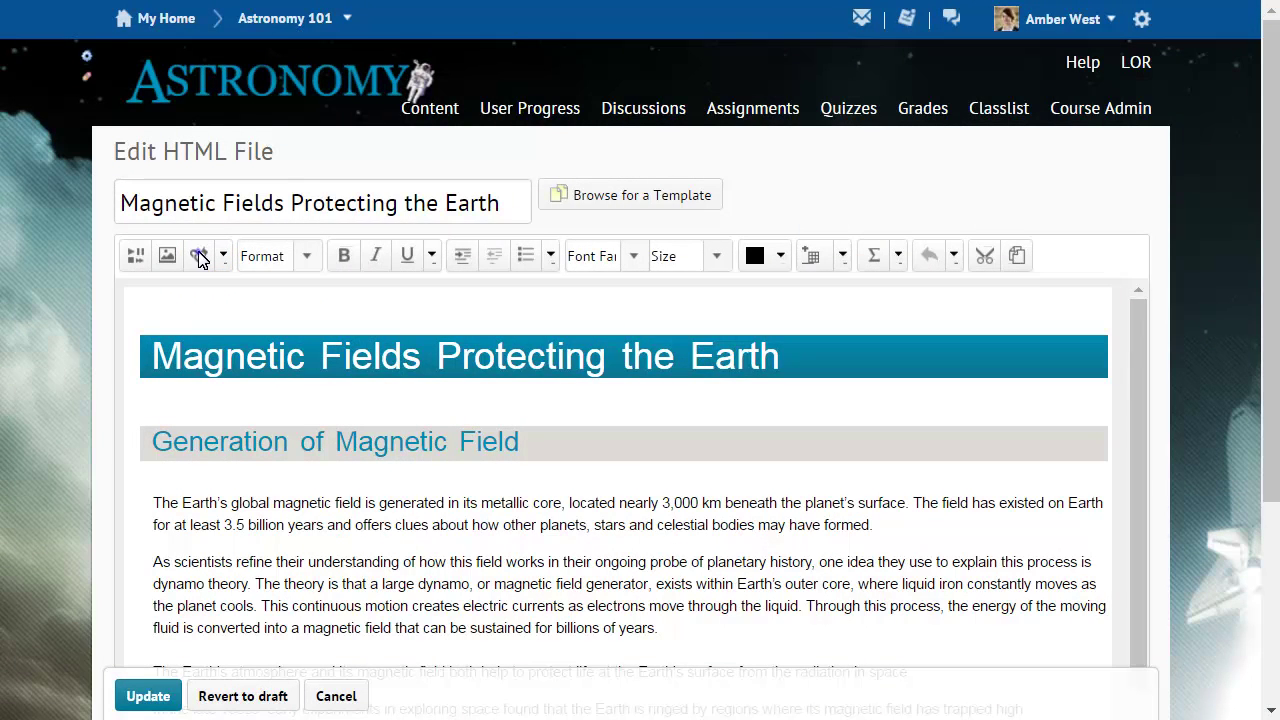
left_click(198, 256)
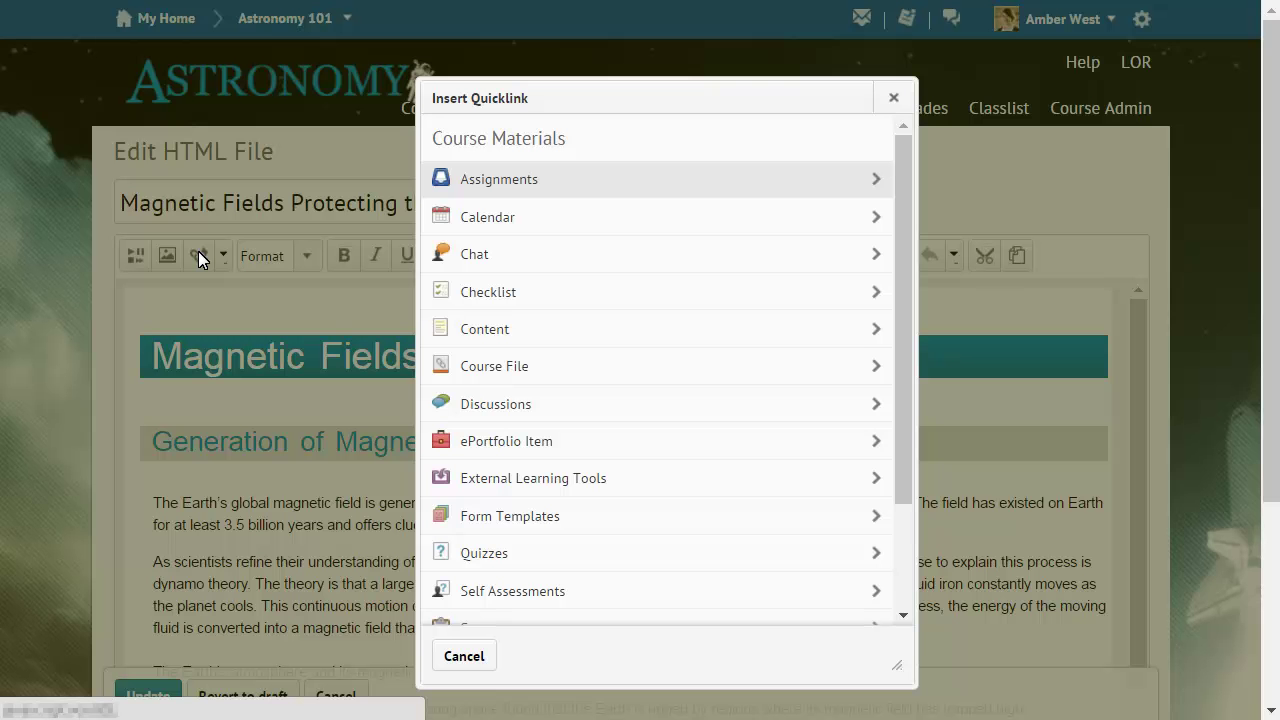
scroll(904, 601, "down", 3)
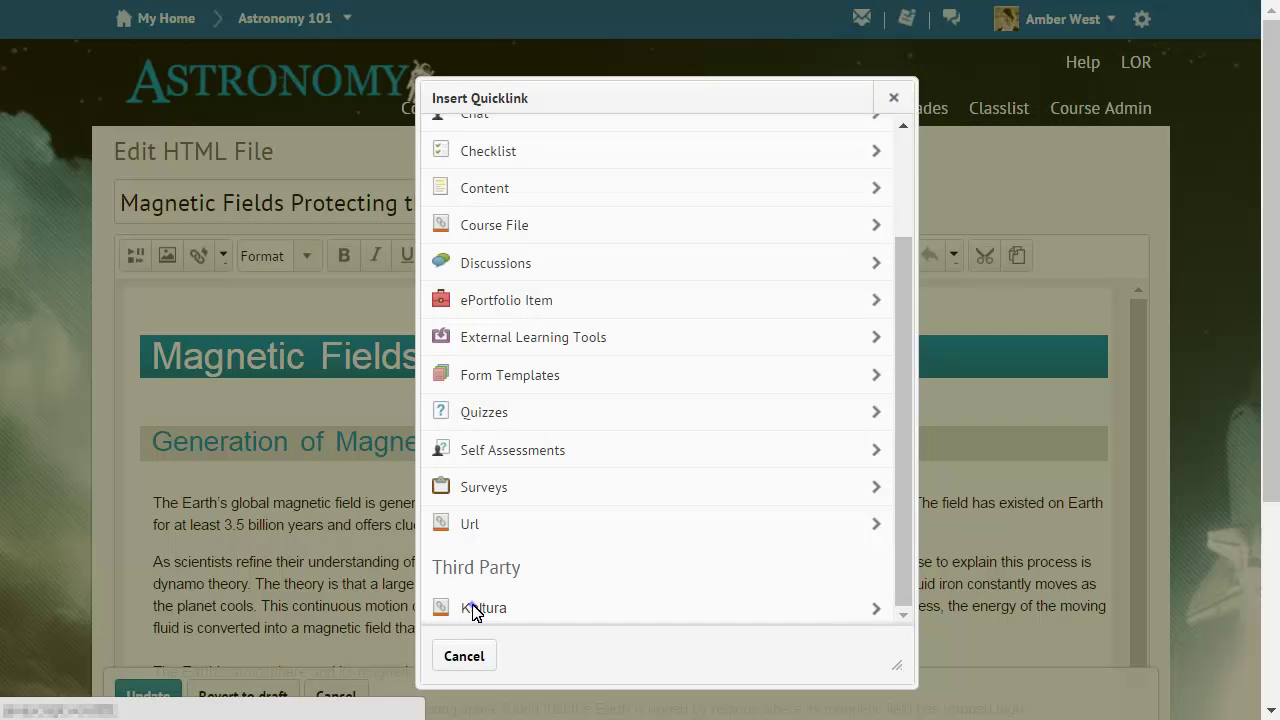
left_click(476, 610)
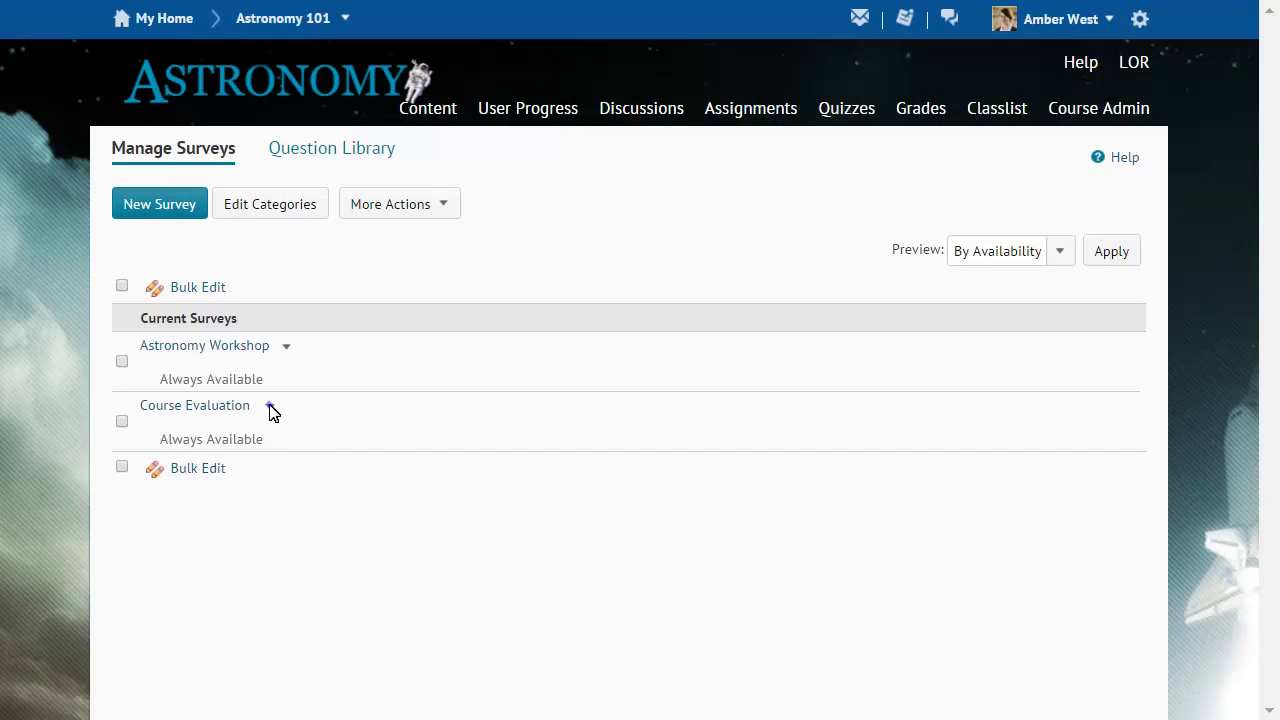
Open the Course Summary report of the Course Evaluation survey.
left_click(270, 408)
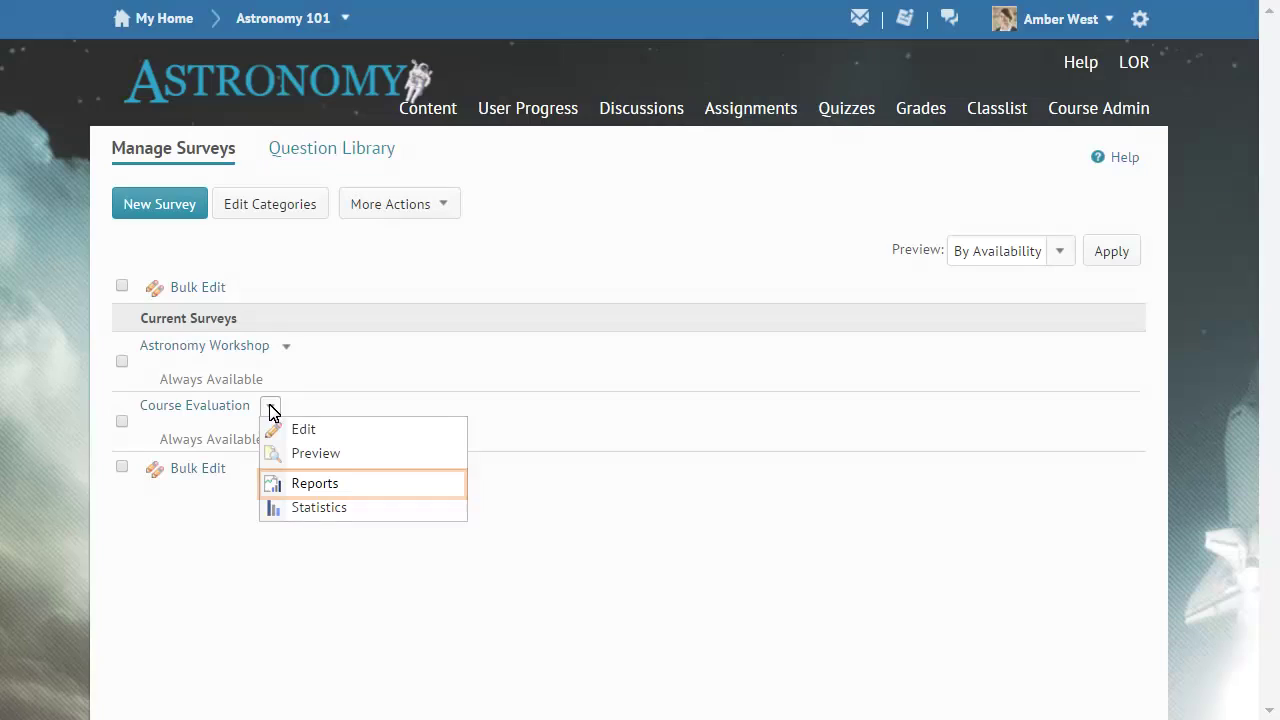
left_click(298, 484)
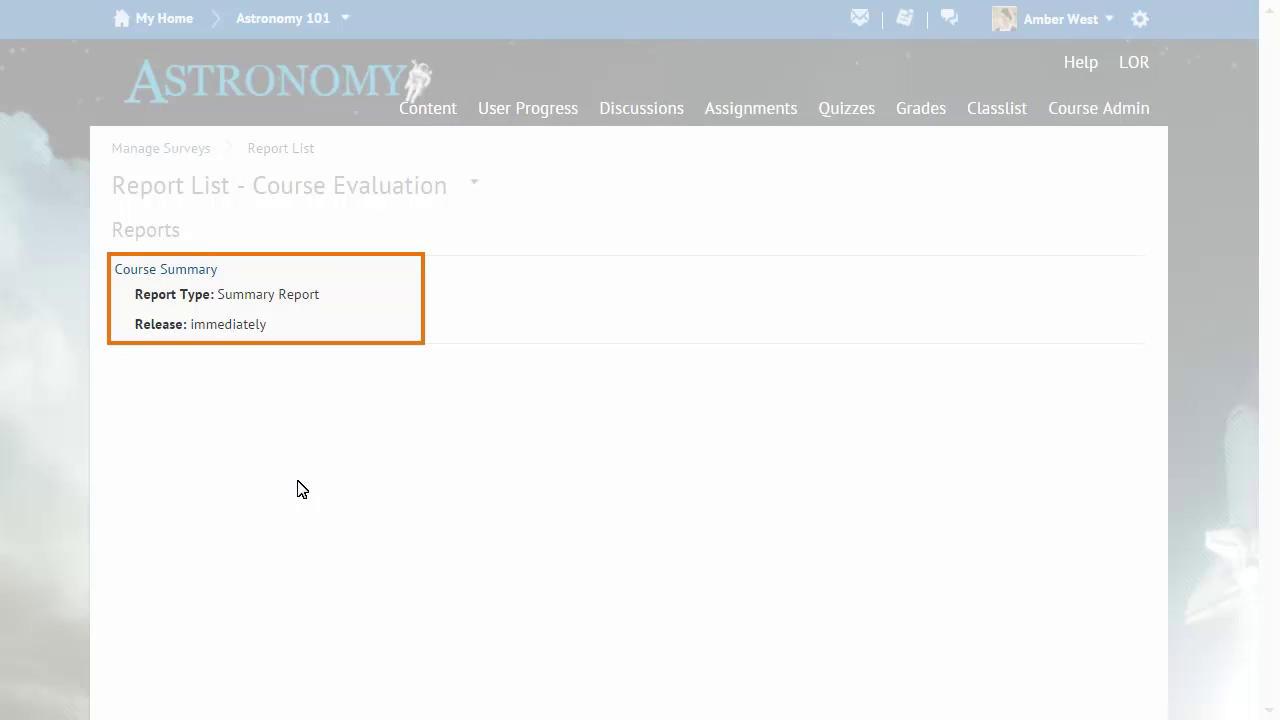
left_click(120, 270)
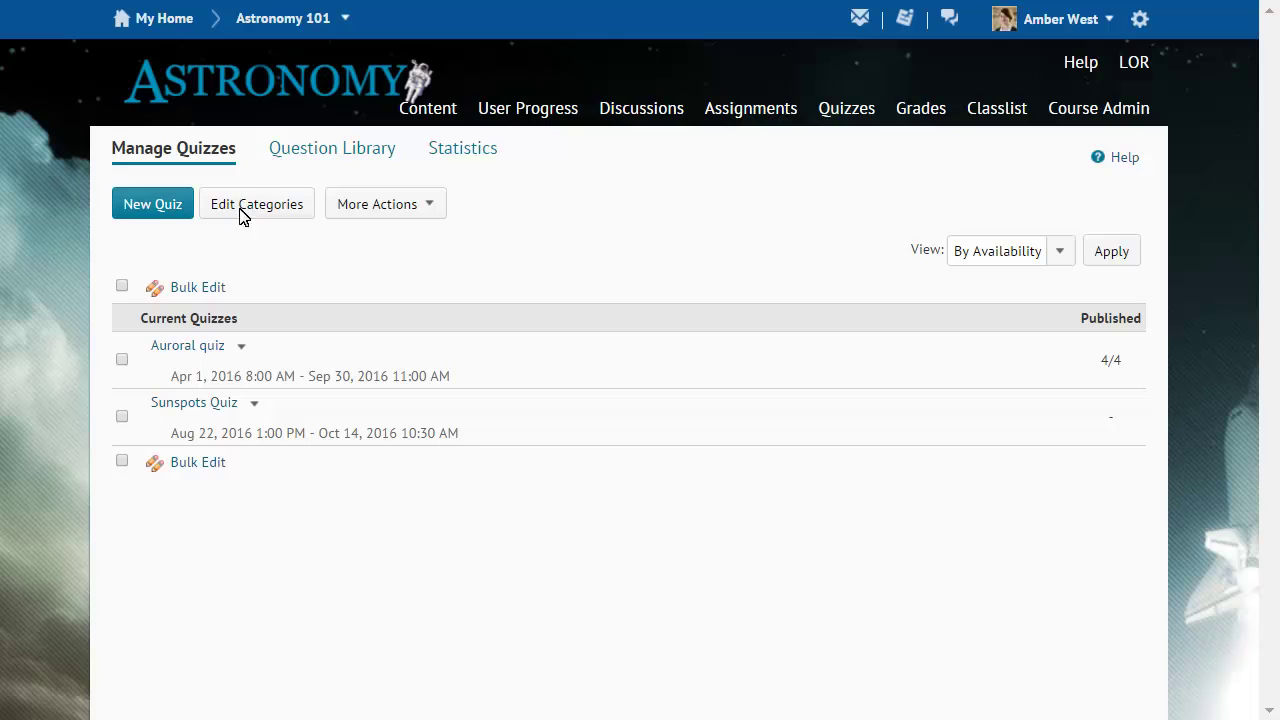
Open the Question Statistics report of the Auroral quiz.
left_click(241, 346)
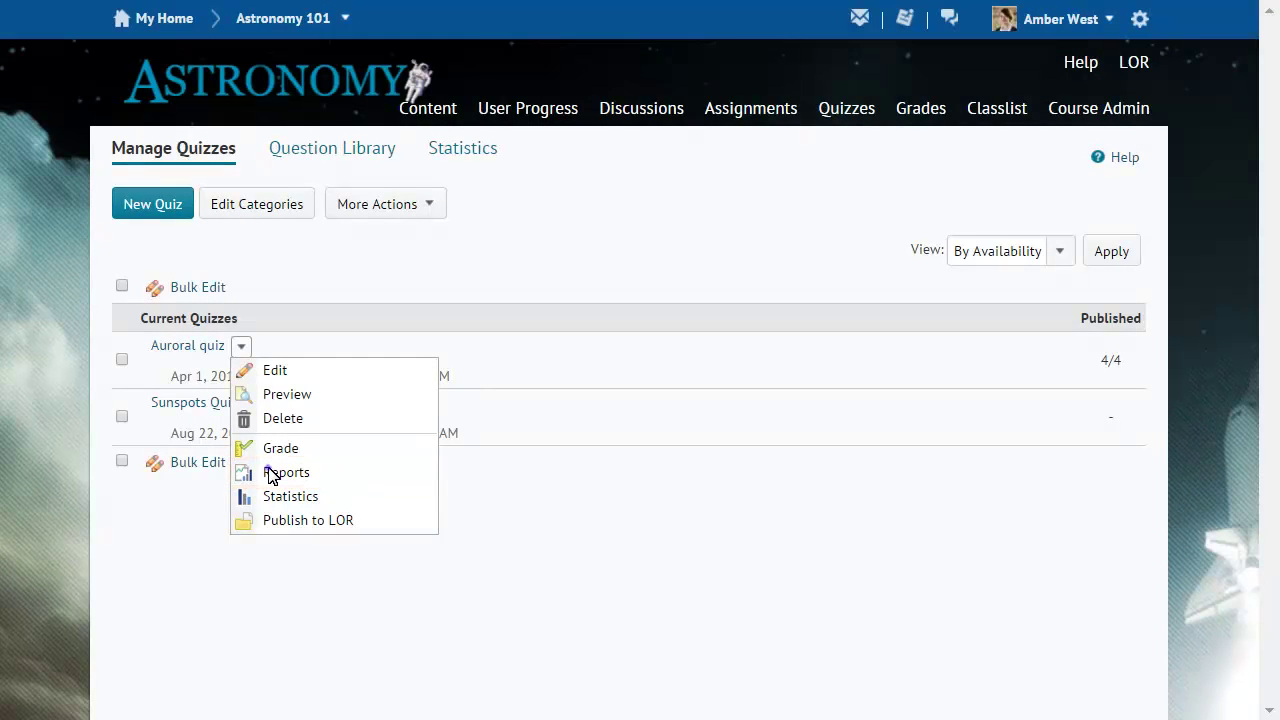
left_click(268, 474)
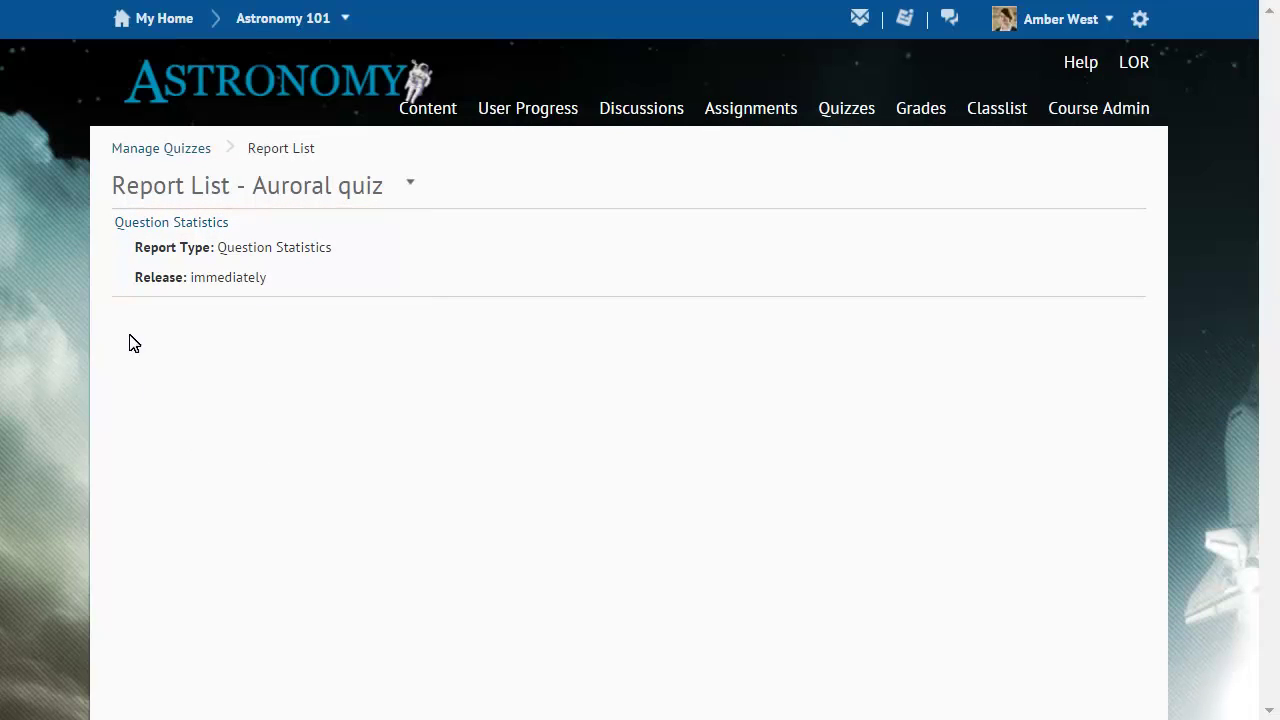
left_click(119, 221)
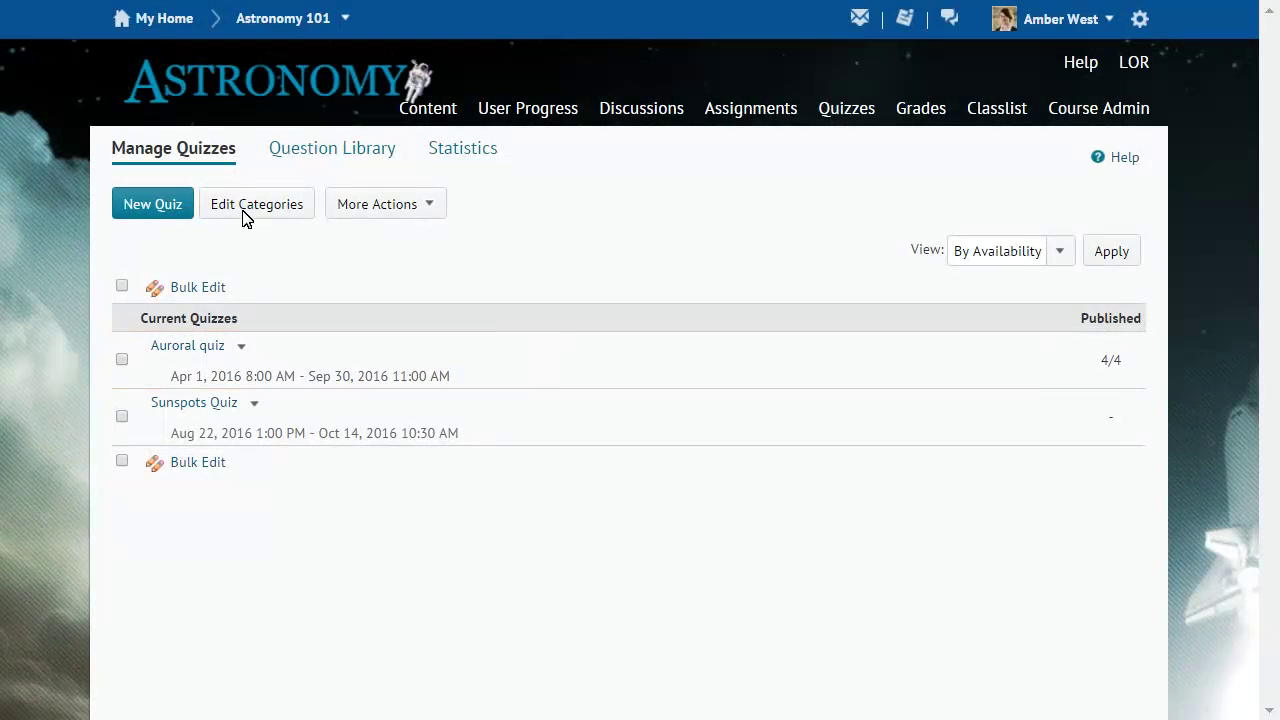
View the Auroral quiz's user statistics, followed by its question stats.
left_click(242, 347)
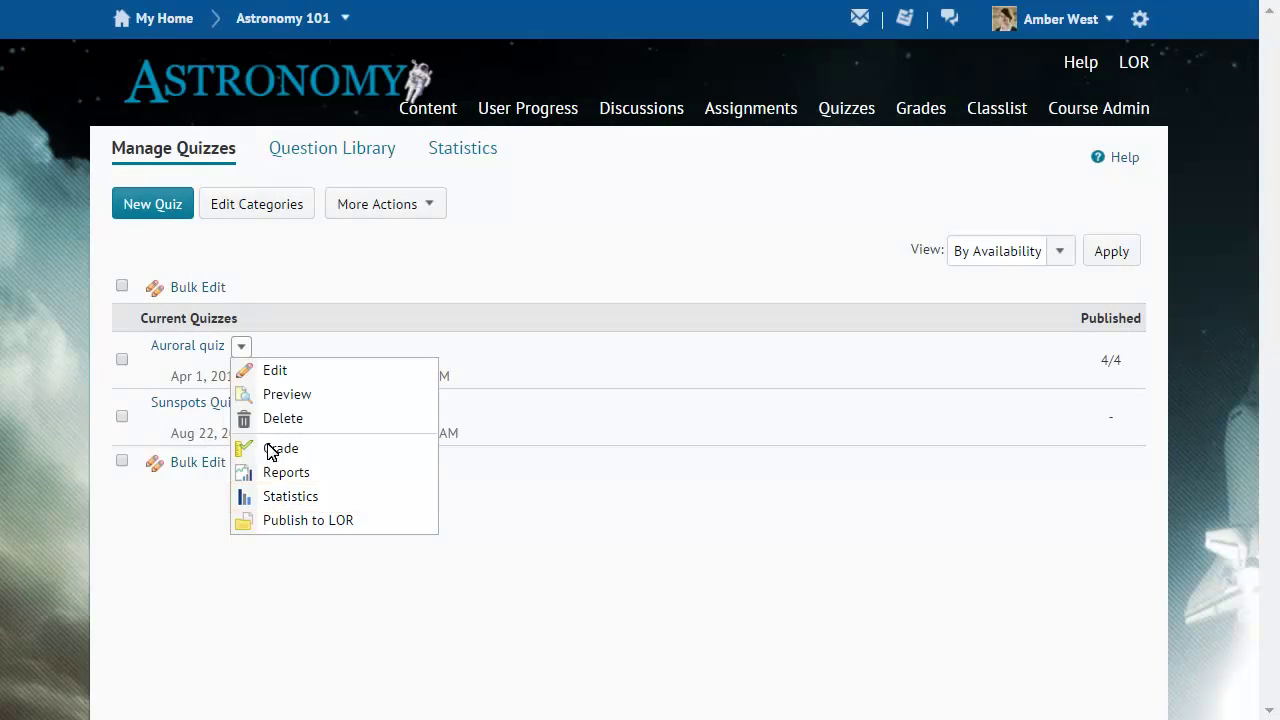
left_click(268, 498)
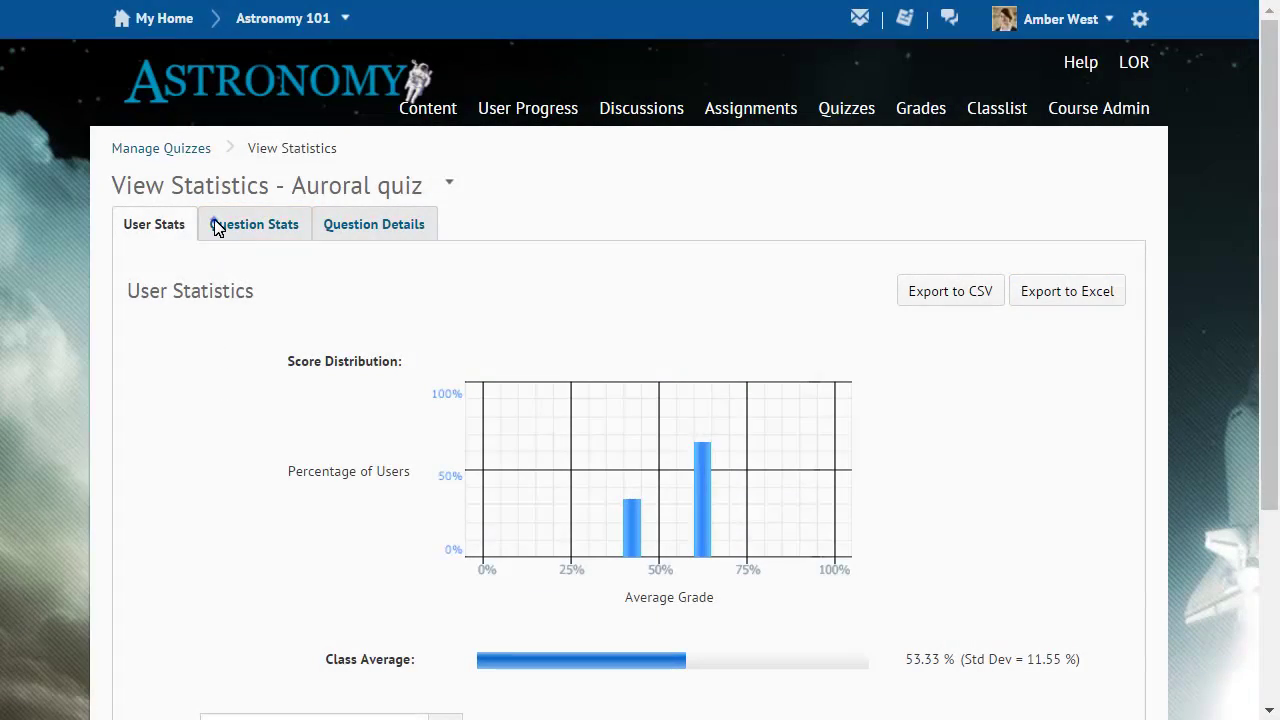
left_click(216, 227)
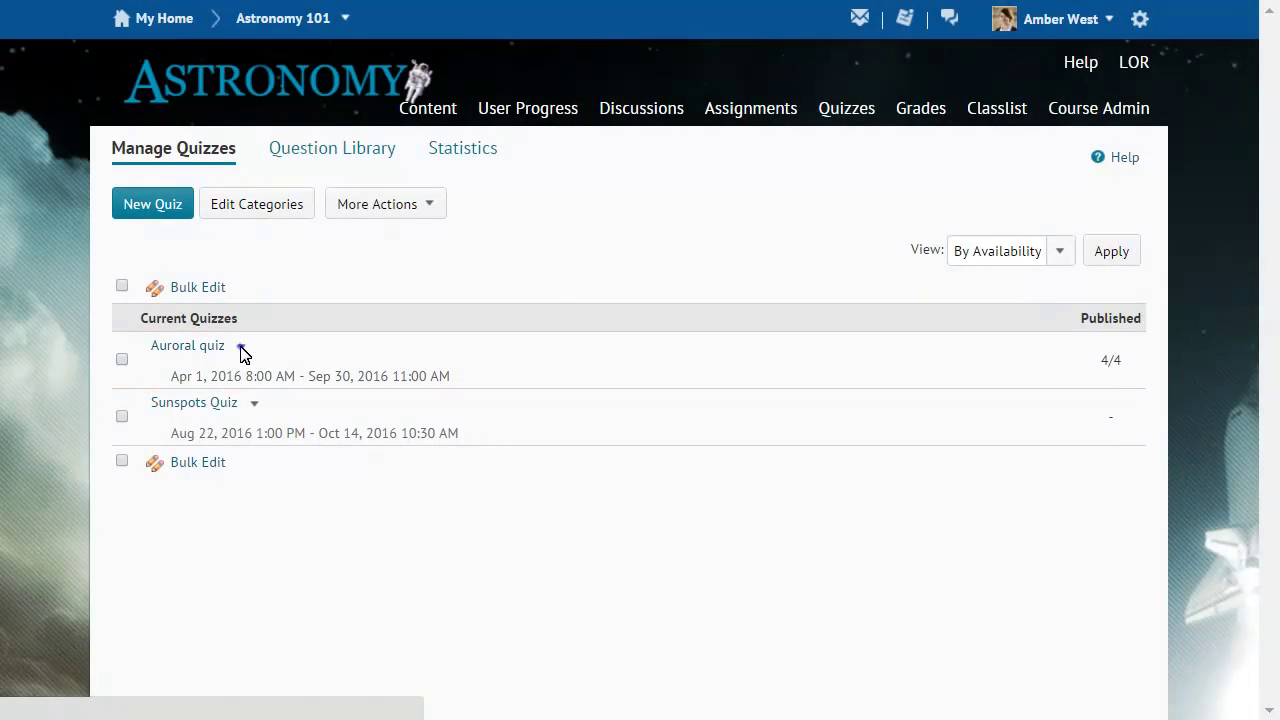
Open the Auroral quiz for grading and show its grading options by attempts.
left_click(241, 346)
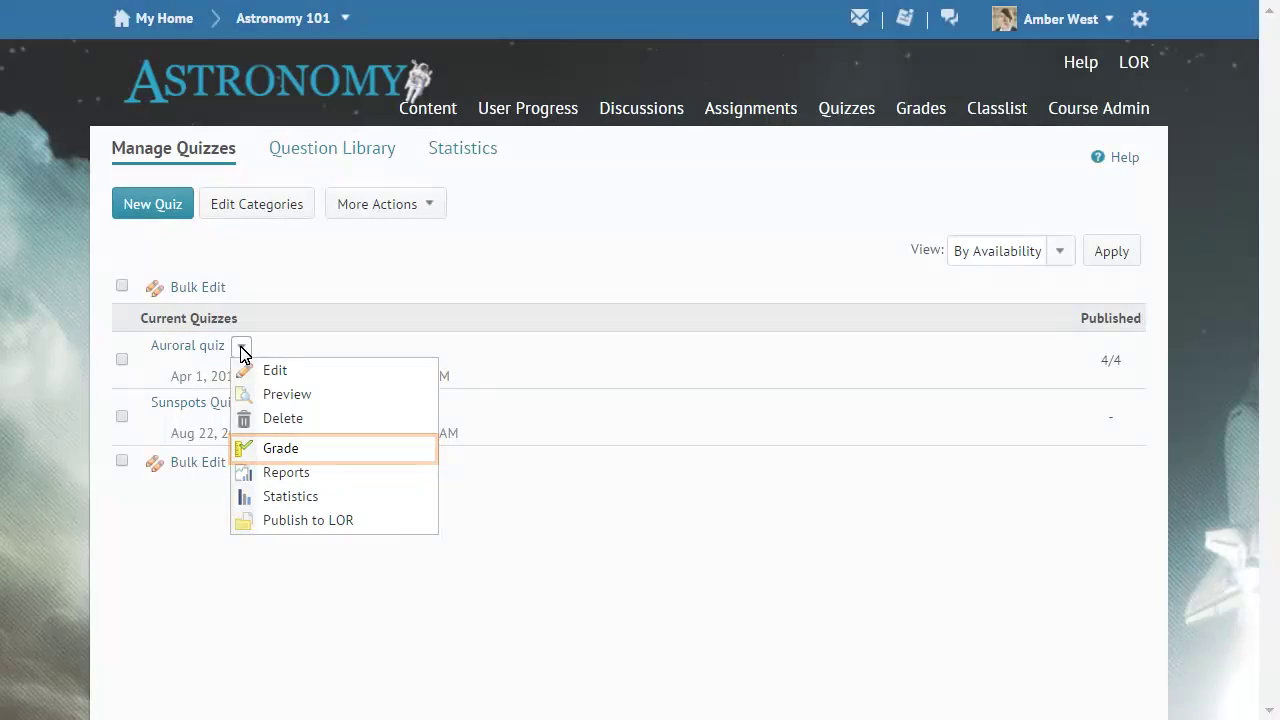
left_click(262, 449)
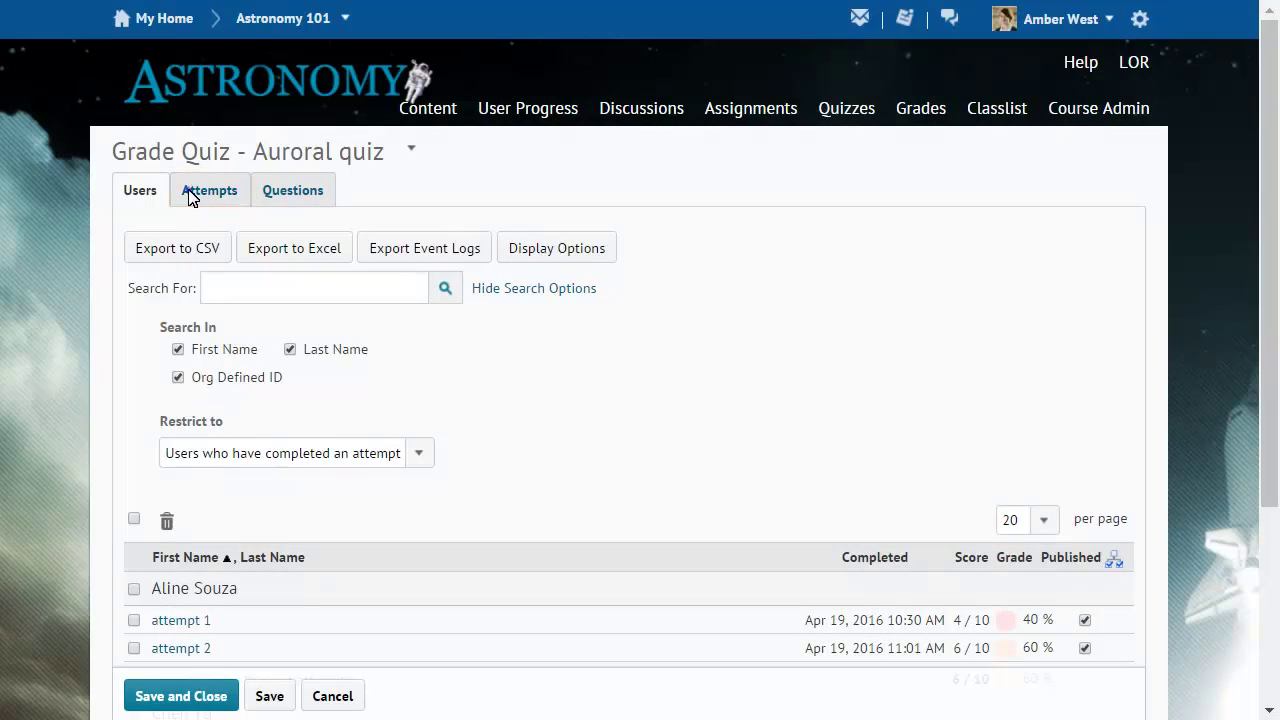
left_click(192, 195)
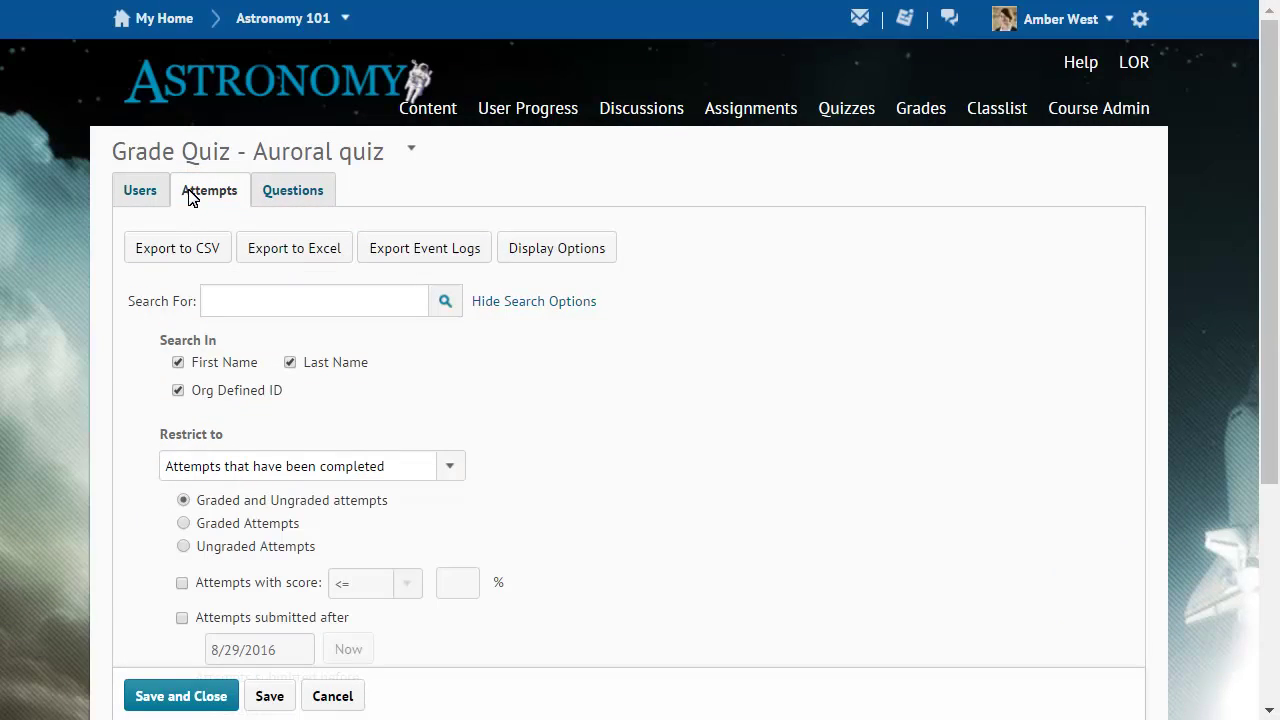